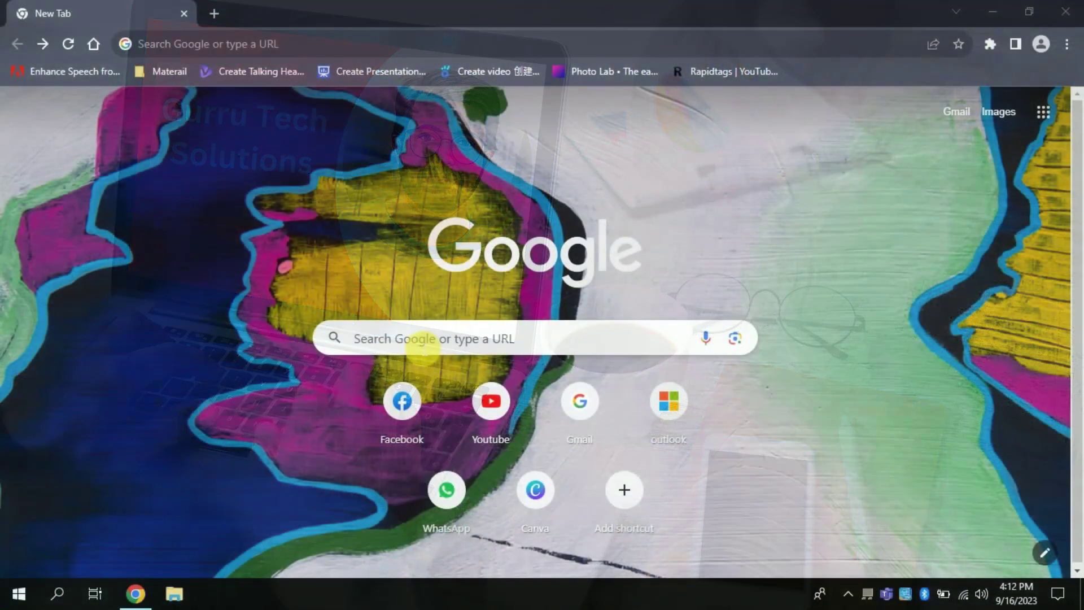
Step: Search Google for 'chrome web store' from the new tab, correcting a stray letter
click(420, 342)
text(chh)
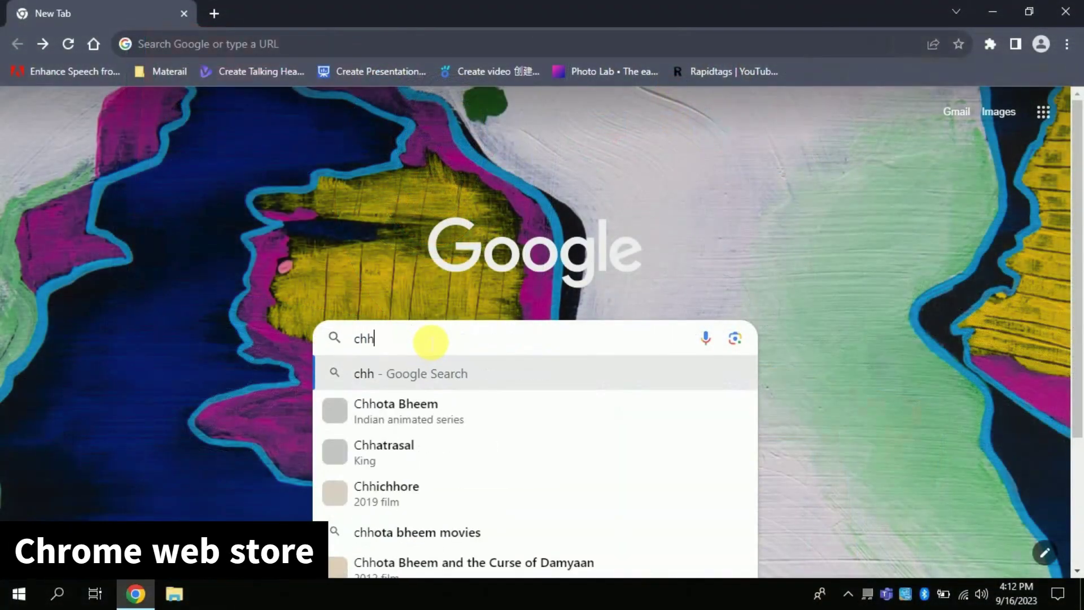
key(BackSpace)
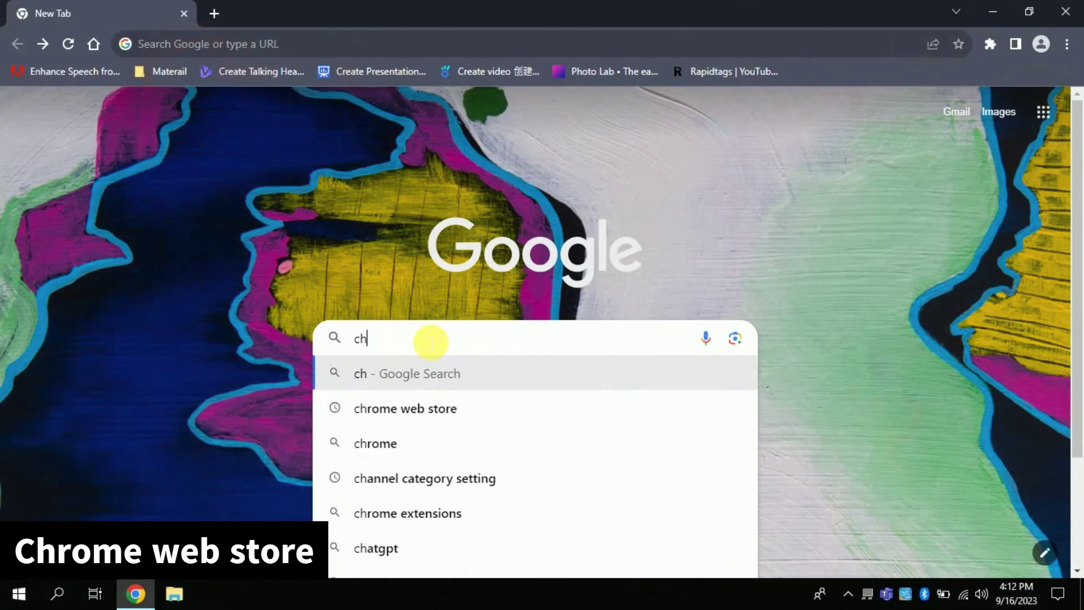
text(rome web store)
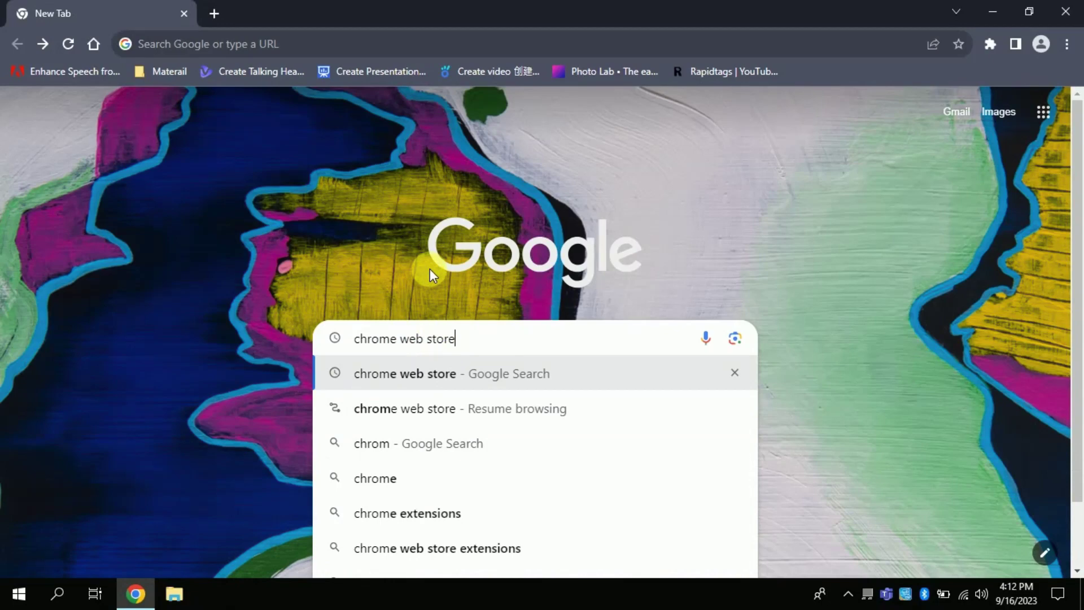
key(Return)
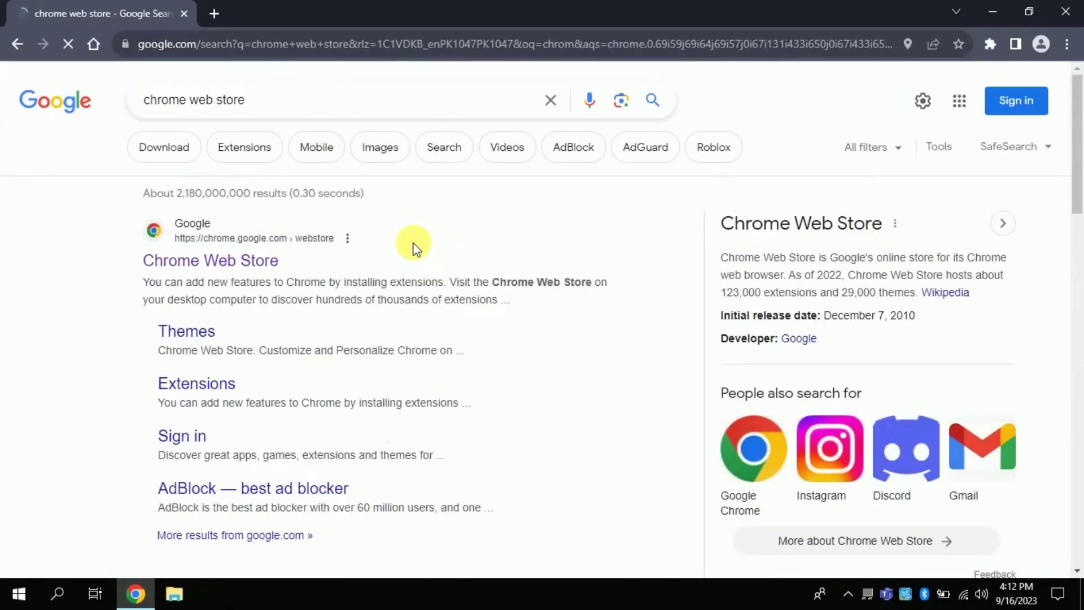
Step: Enter the Chrome Web Store and search it for 'microsoft 365'
click(207, 264)
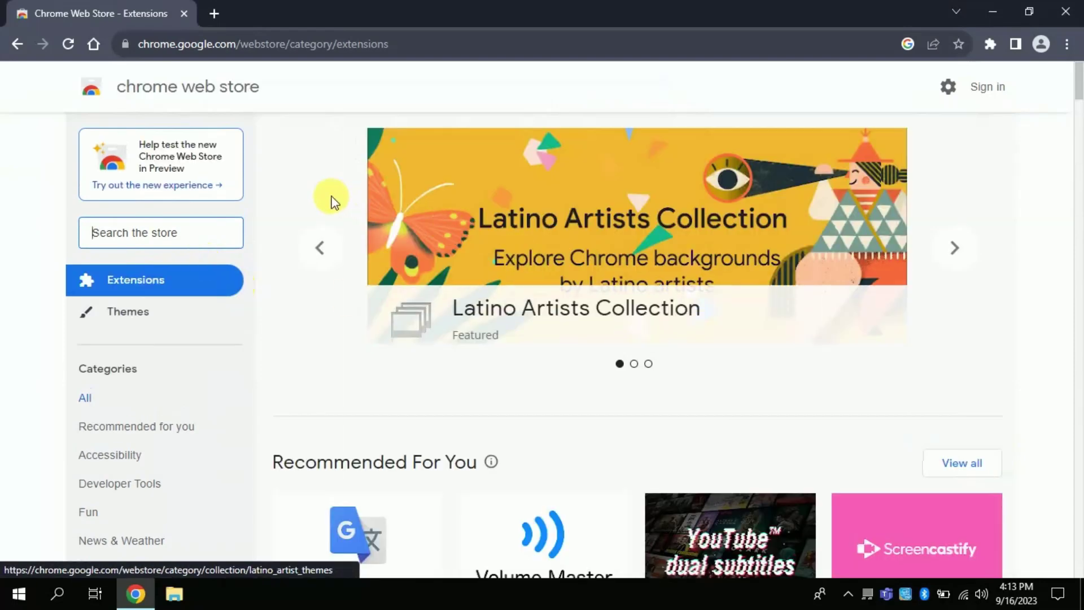
drag(1074, 76, 1079, 208)
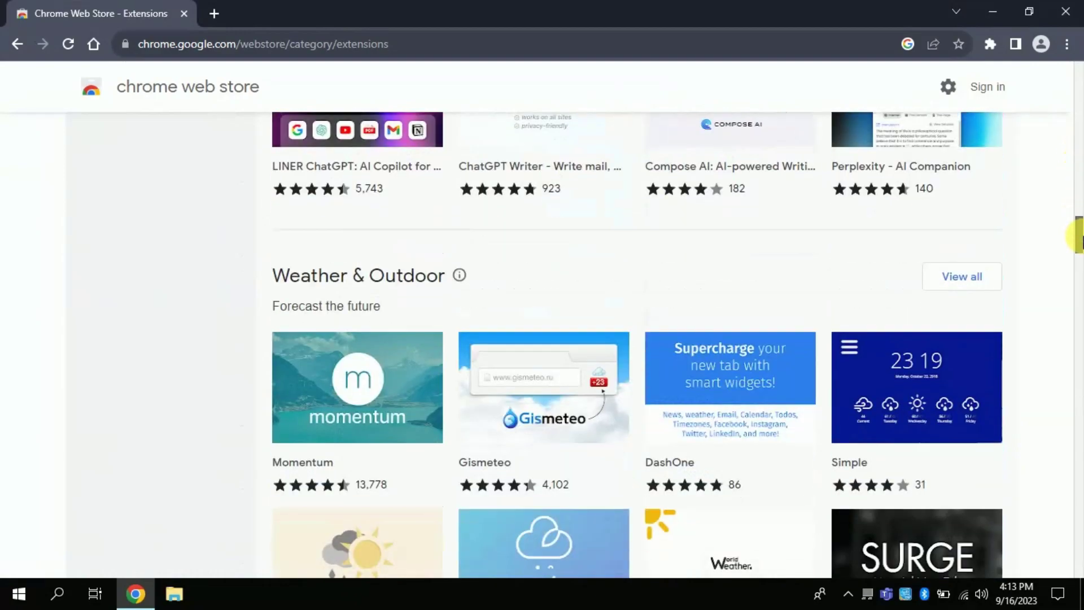
drag(1078, 207, 1076, 73)
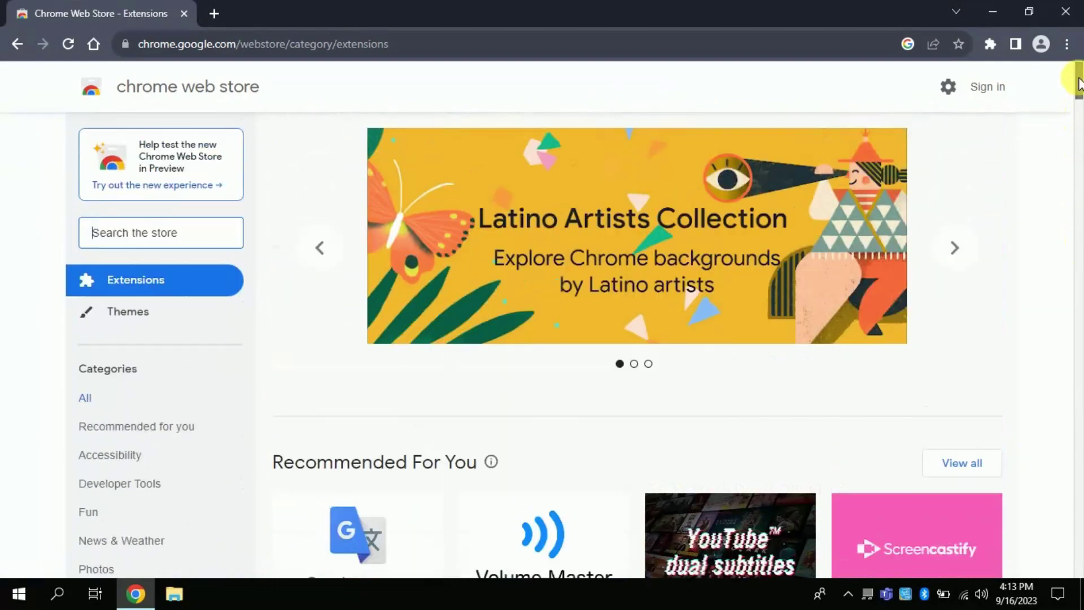
click(138, 232)
text(M)
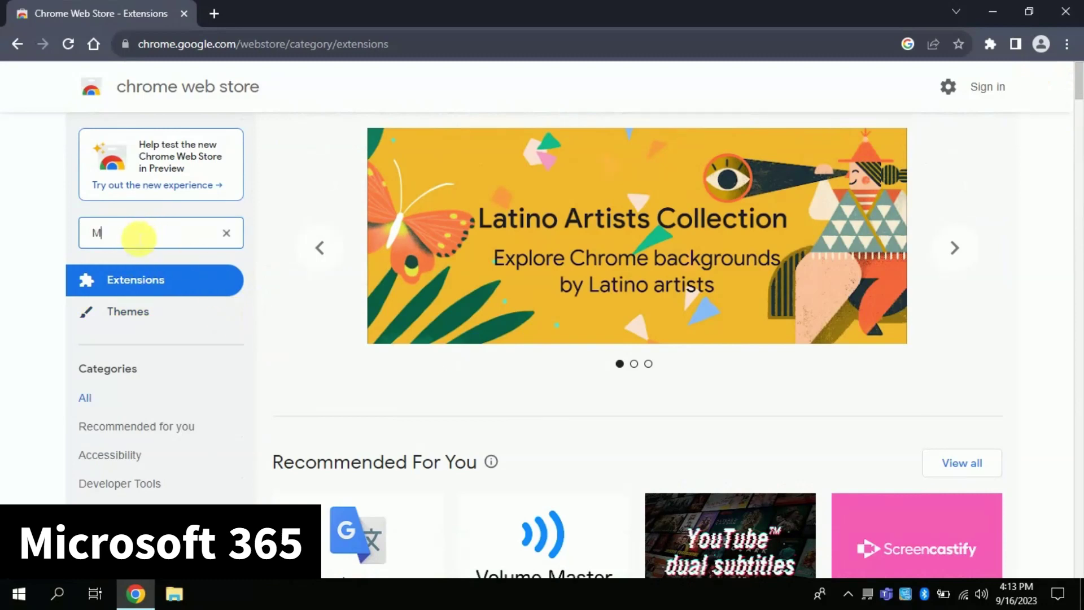
text(ic)
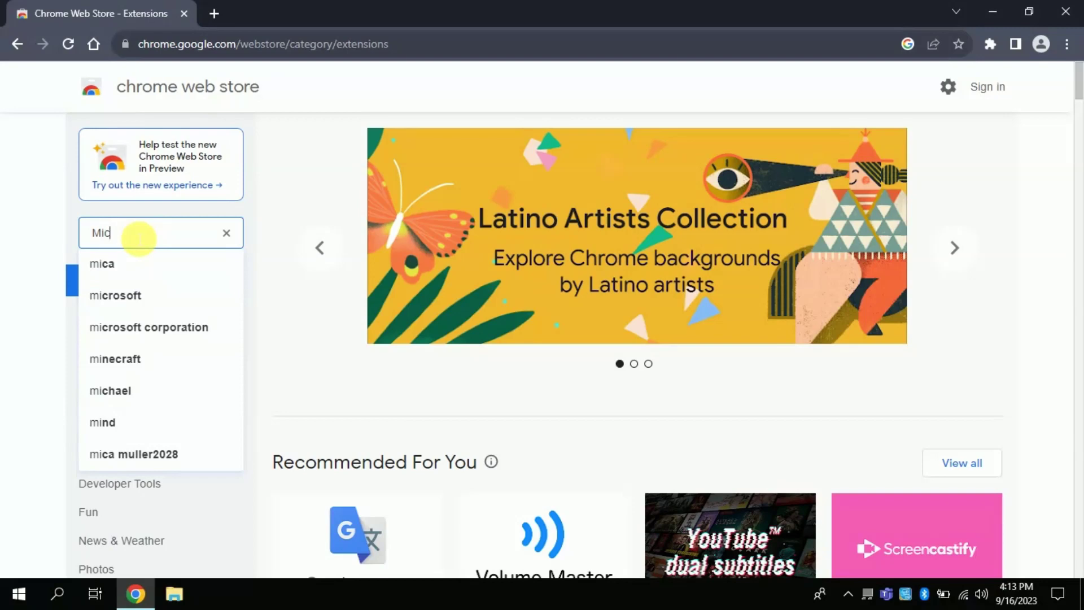
text(rosoft 365)
key(Return)
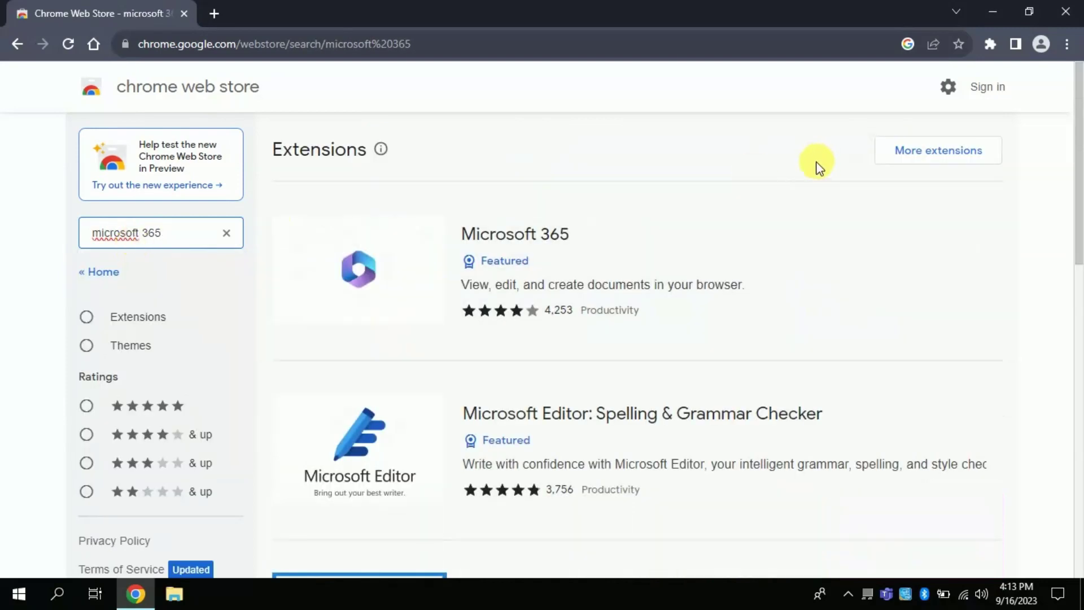
mouse_move(1075, 161)
mouse_down()
mouse_move(1077, 321)
mouse_move(1076, 133)
mouse_up()
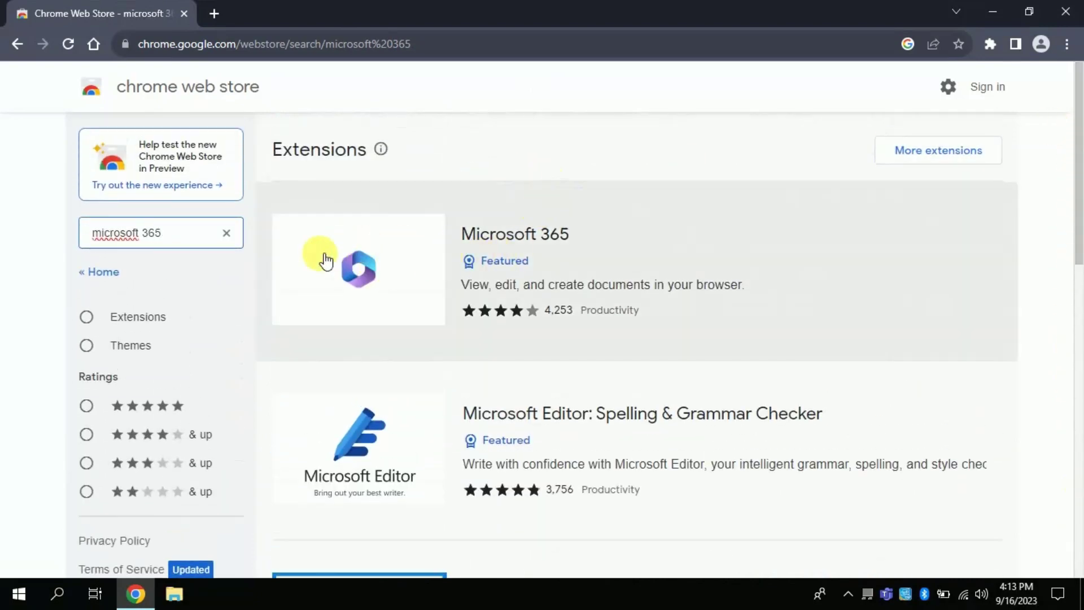
Step: View the Microsoft 365 extension's details and highlight its user count
click(369, 275)
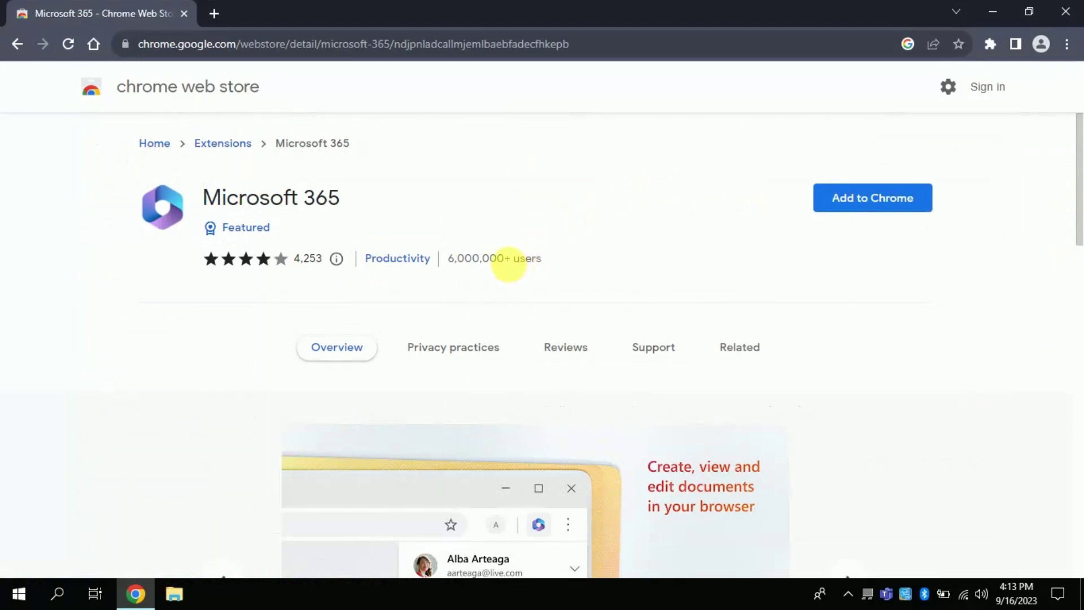
drag(499, 259, 447, 259)
drag(511, 267, 457, 267)
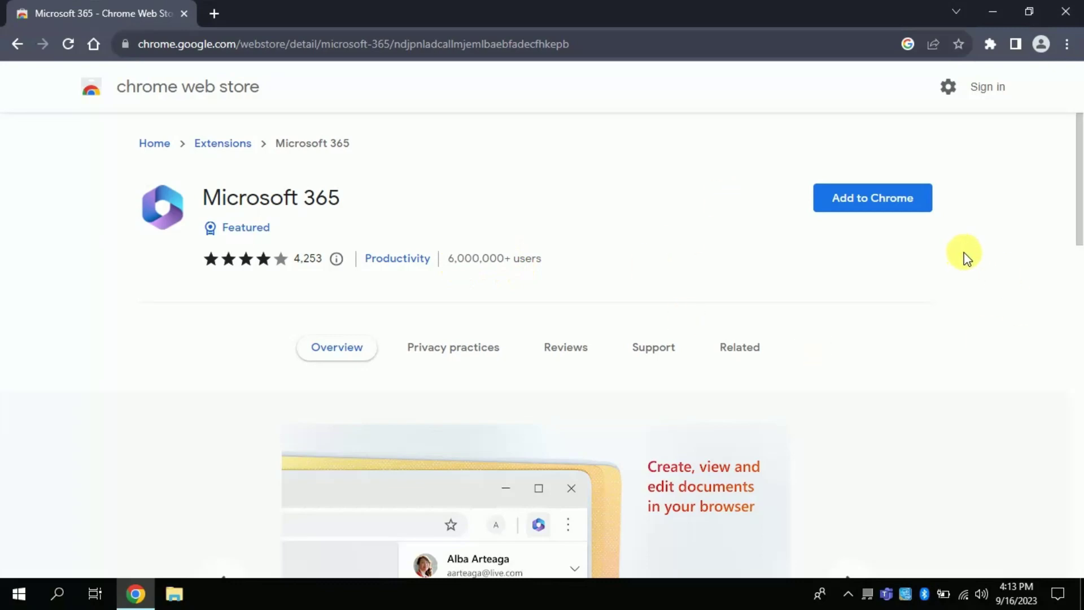
Step: Install the Microsoft 365 extension, confirming its permissions, and check the download status
click(862, 200)
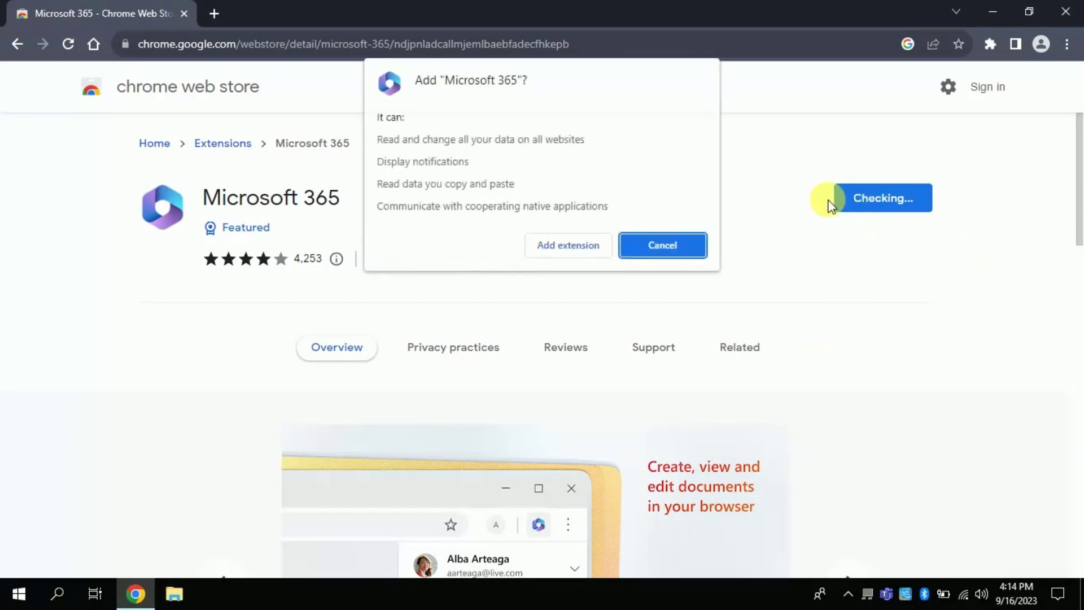
click(572, 245)
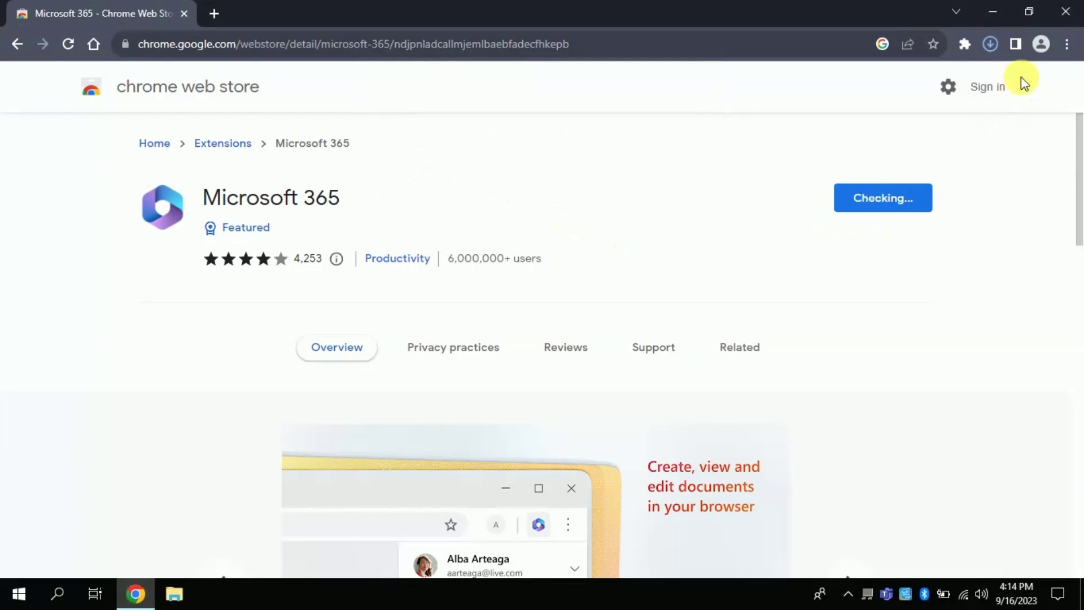
click(991, 45)
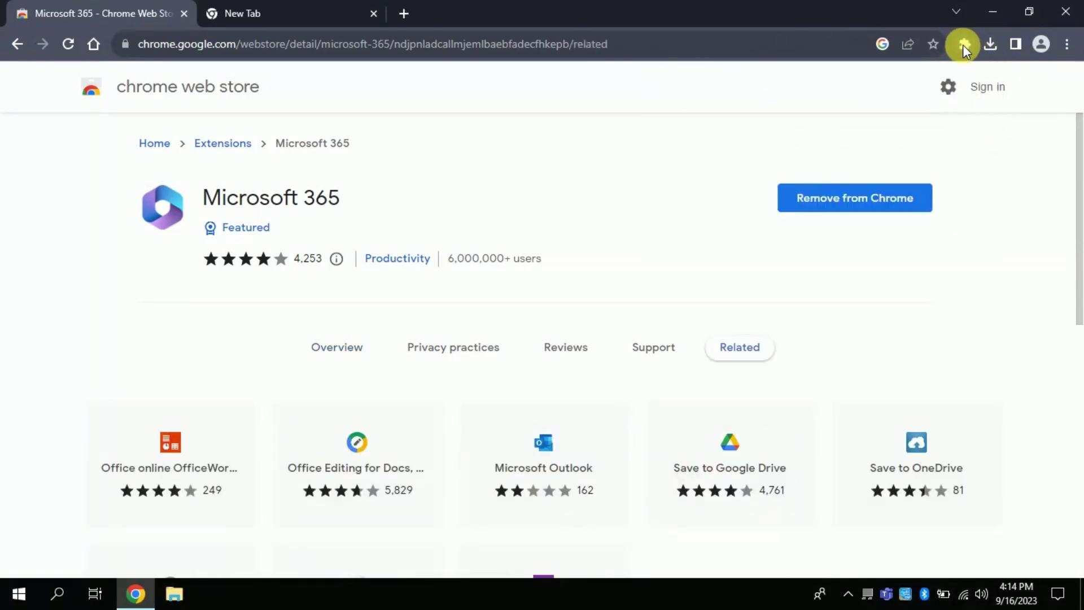
Step: Pin Microsoft 365 to the Chrome toolbar and bring up its extension panel
click(963, 45)
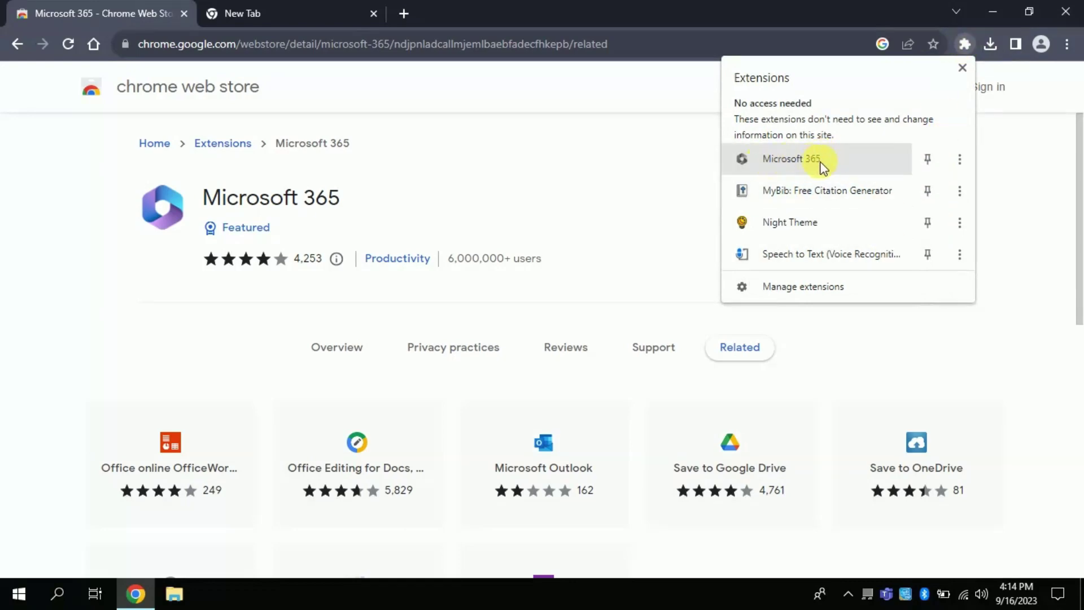
click(929, 161)
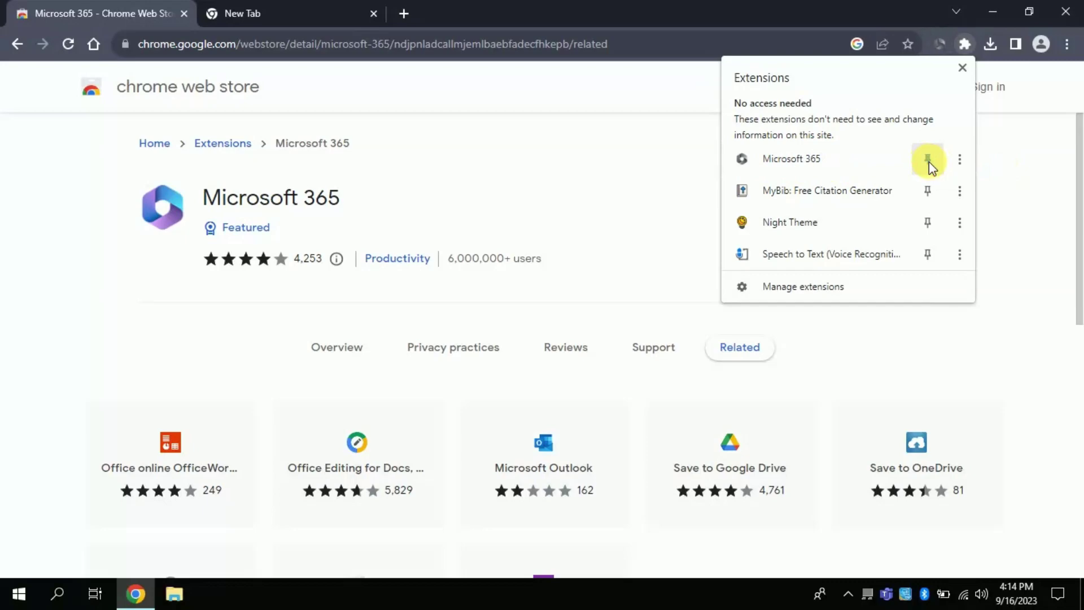
click(946, 46)
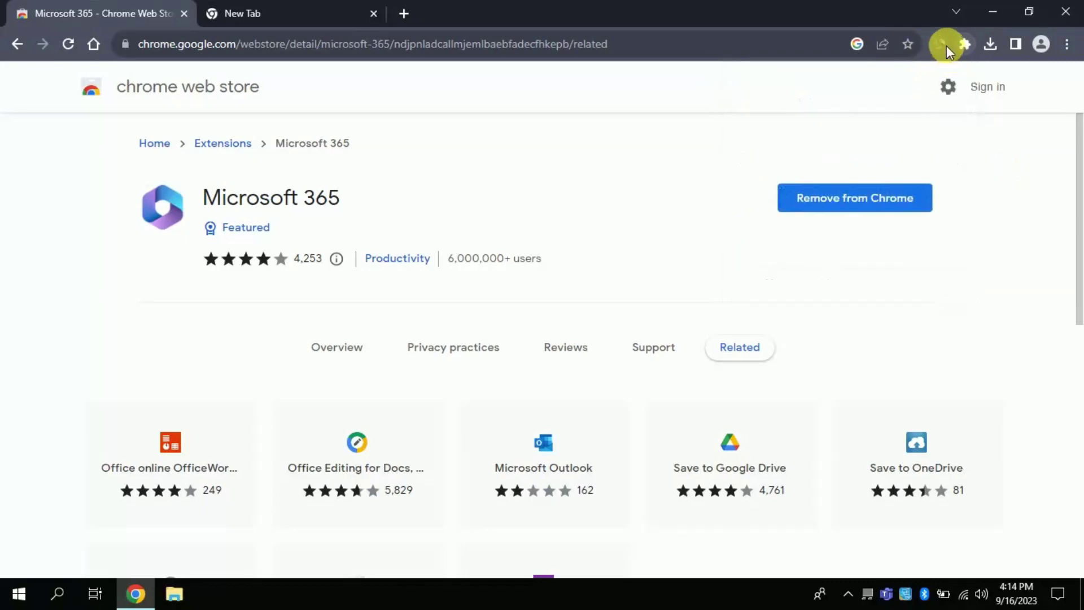
click(940, 43)
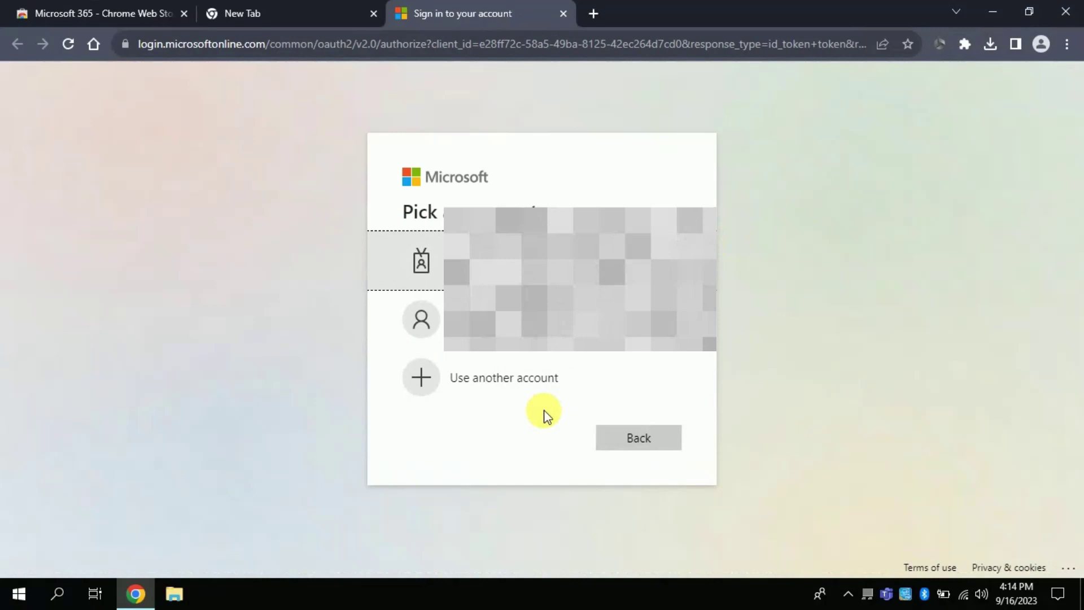
Step: Sign in with a different Microsoft account by entering its email and continuing
click(535, 386)
text(perva)
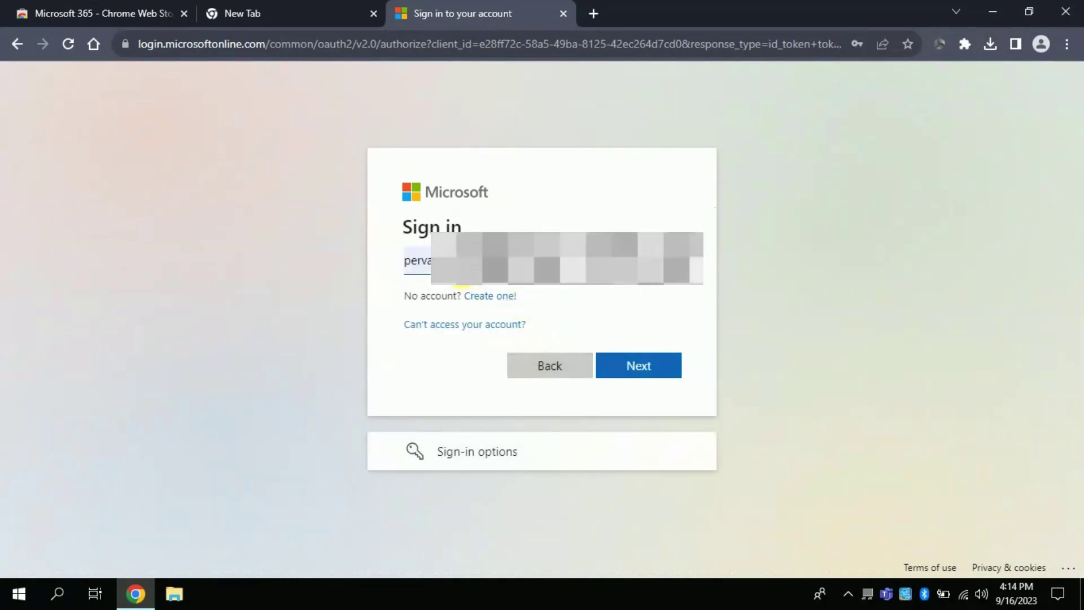
click(646, 369)
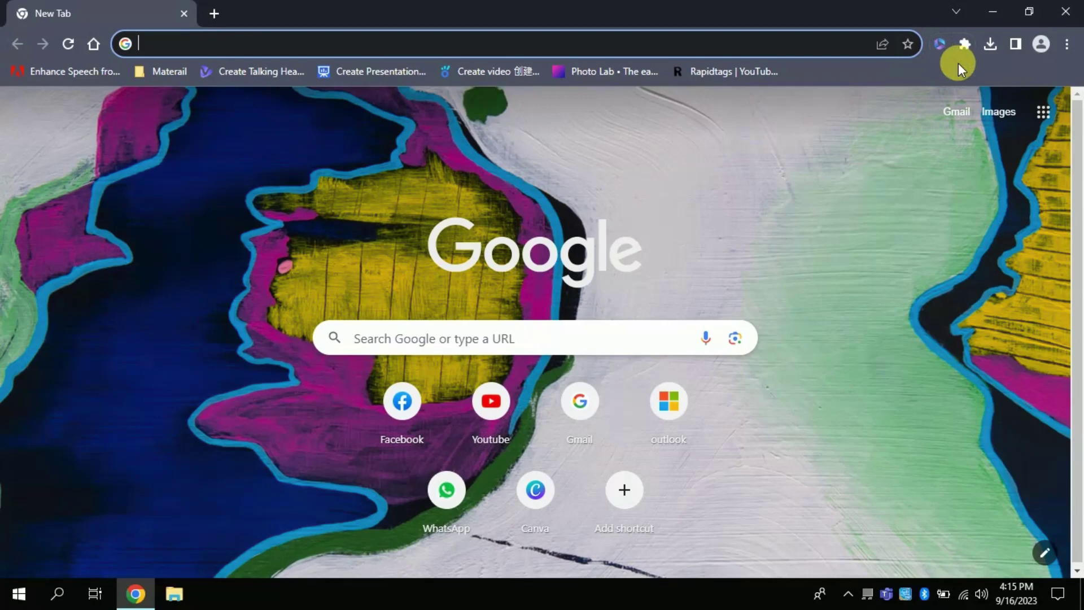
Step: Launch a new blank Word document from the Microsoft 365 extension panel
click(941, 44)
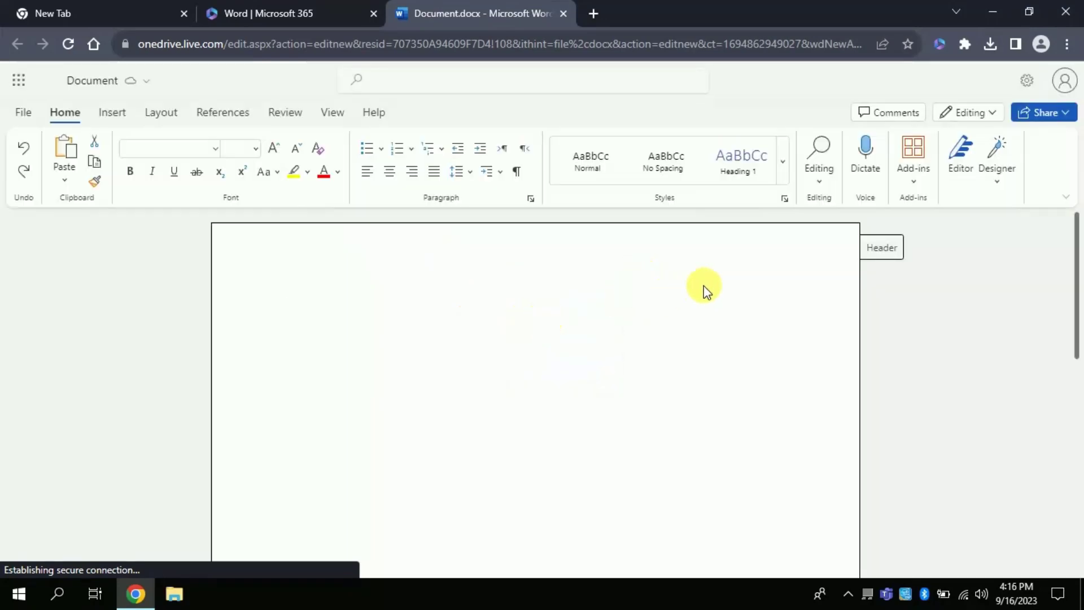
Step: Write 'Start working' on the blank page and go to the File options page
click(415, 311)
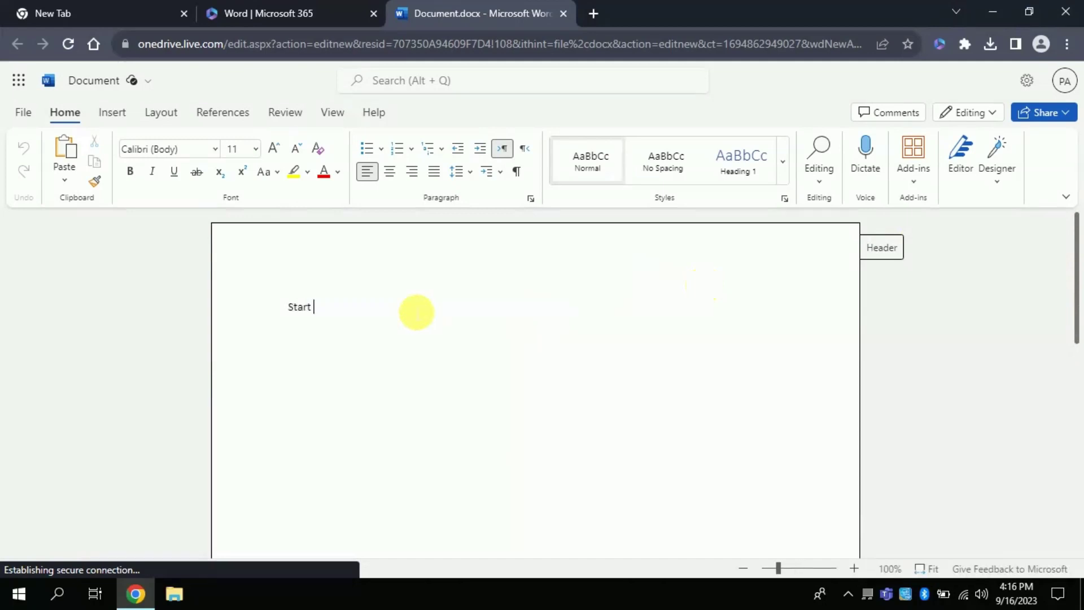
text(worki)
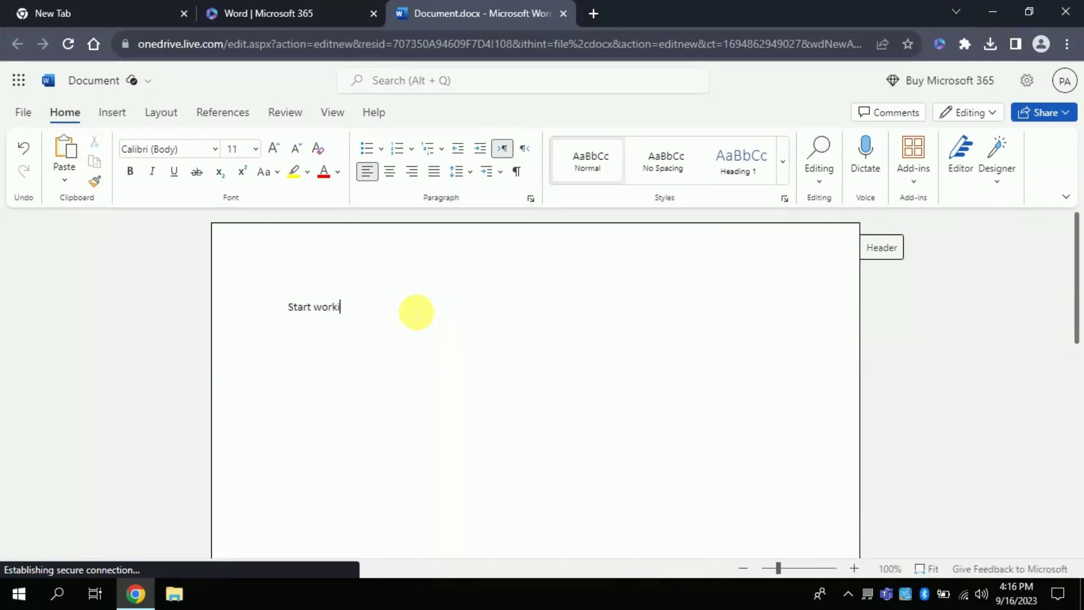
text(ng)
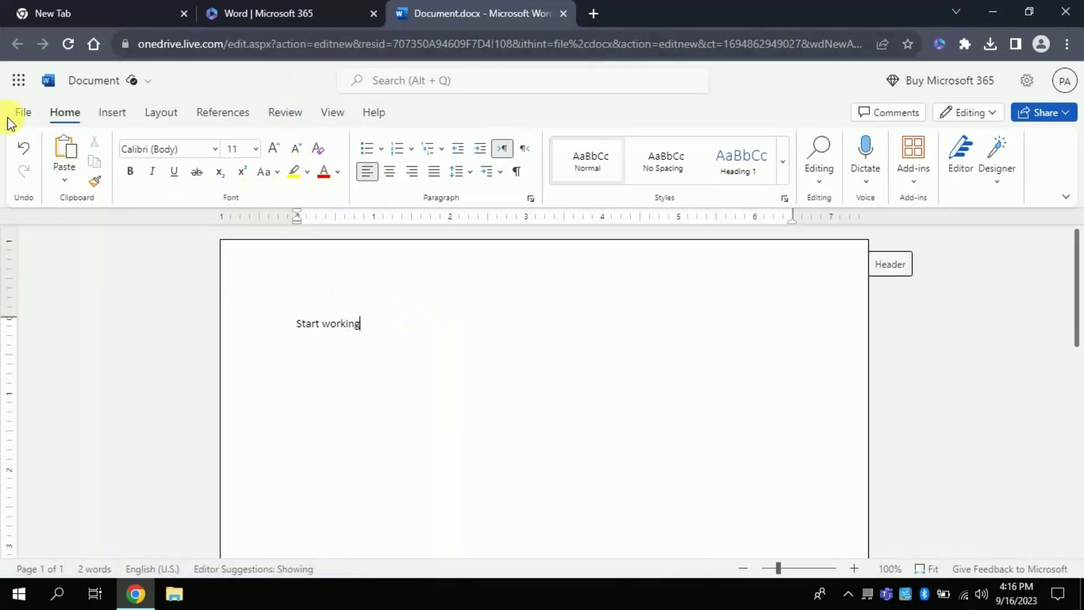
click(22, 114)
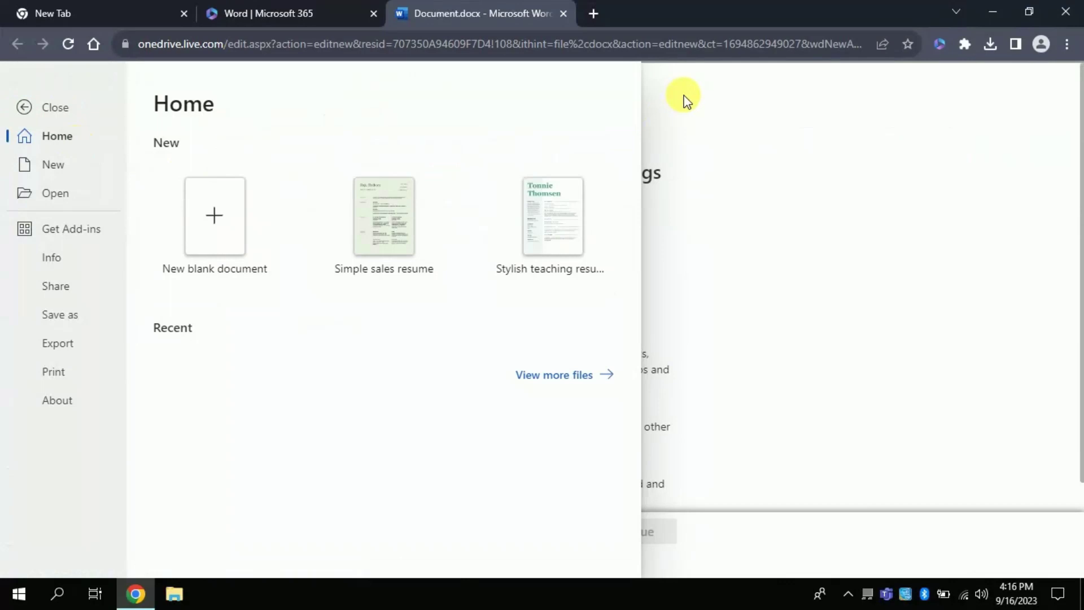
Step: Download a copy of Document.docx via Save as > Download a Copy
click(17, 110)
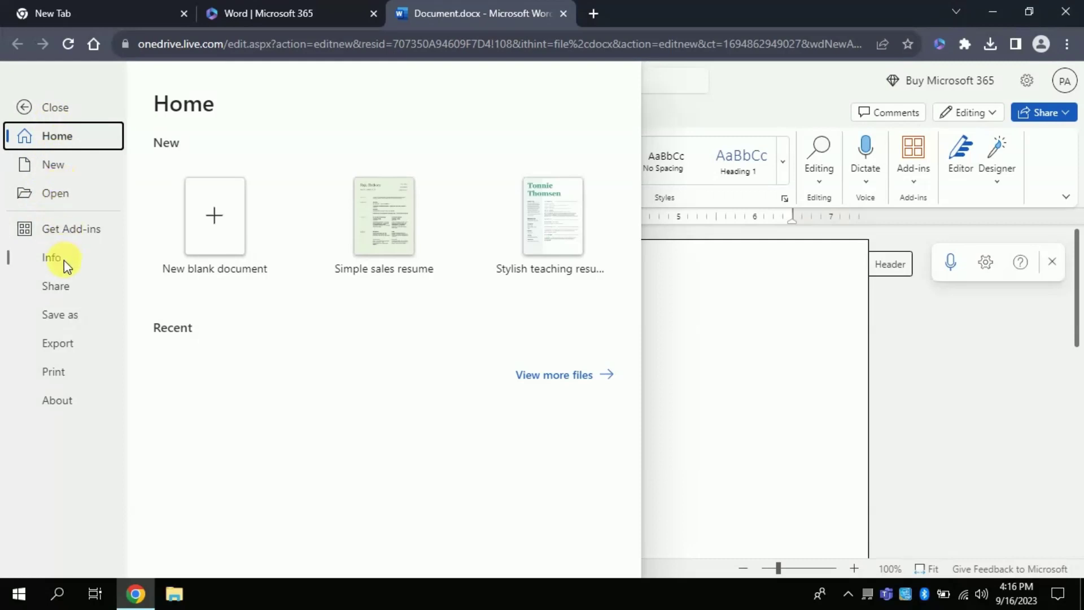
click(61, 314)
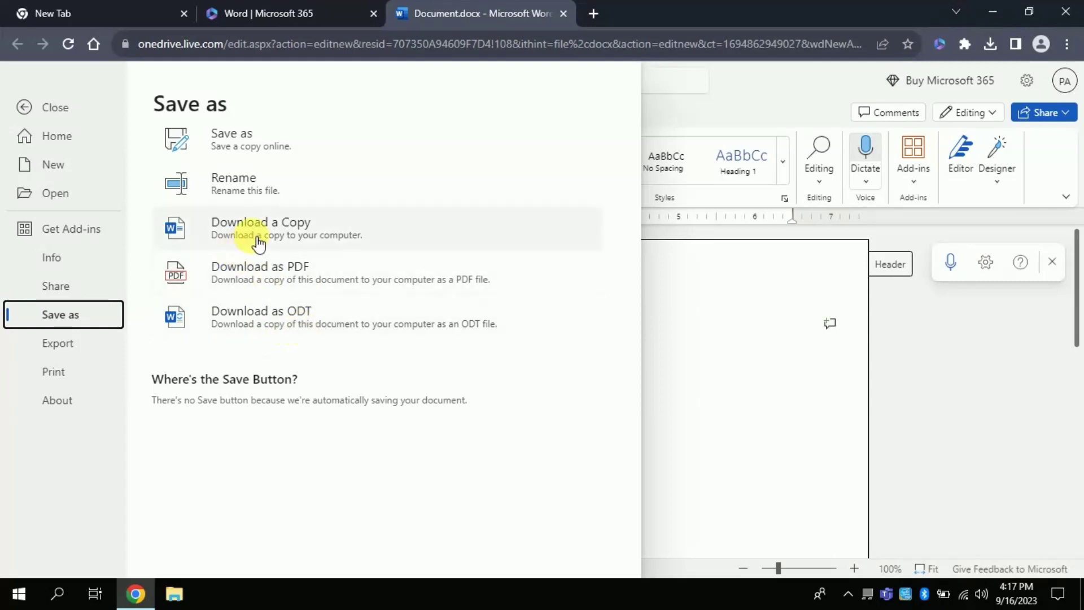
click(277, 229)
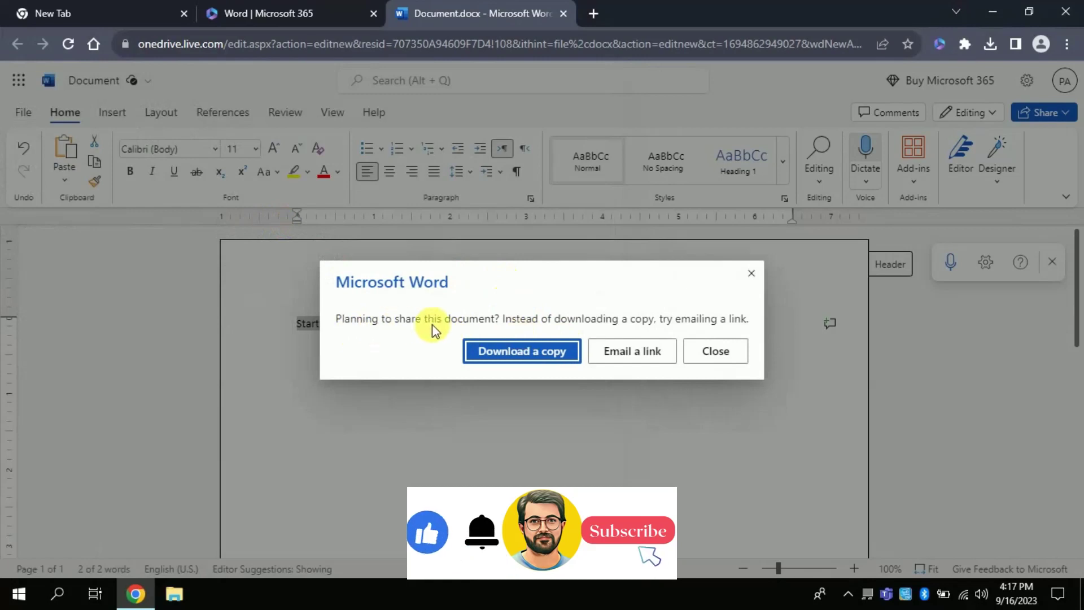
click(532, 349)
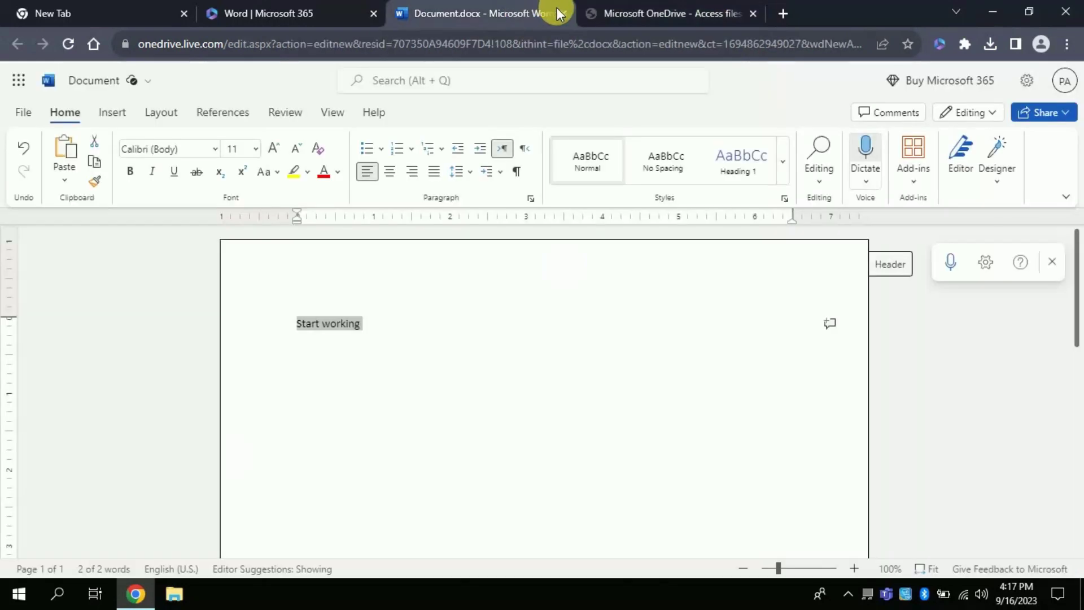
Step: Create a new blank PowerPoint presentation from the Microsoft 365 apps list
click(939, 48)
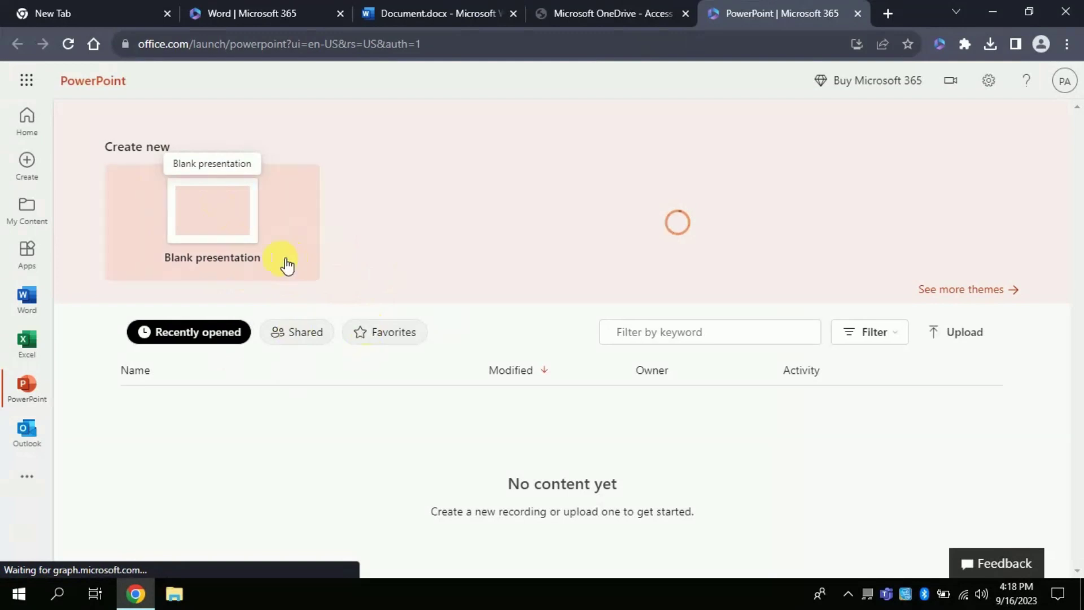
click(196, 236)
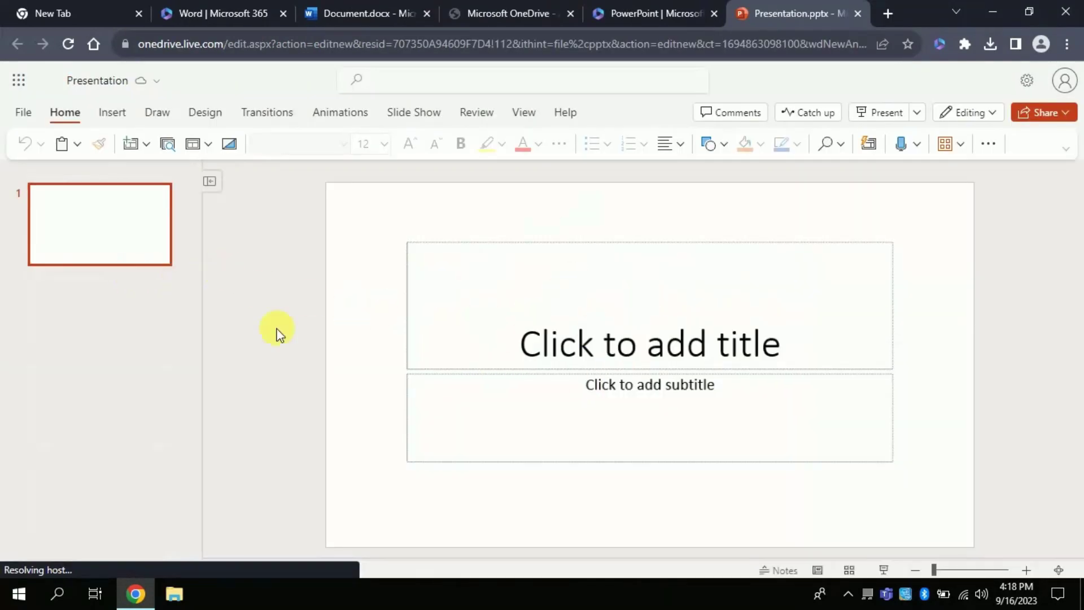
Step: Try the teal, beige wood and another design theme on the title slide
click(648, 340)
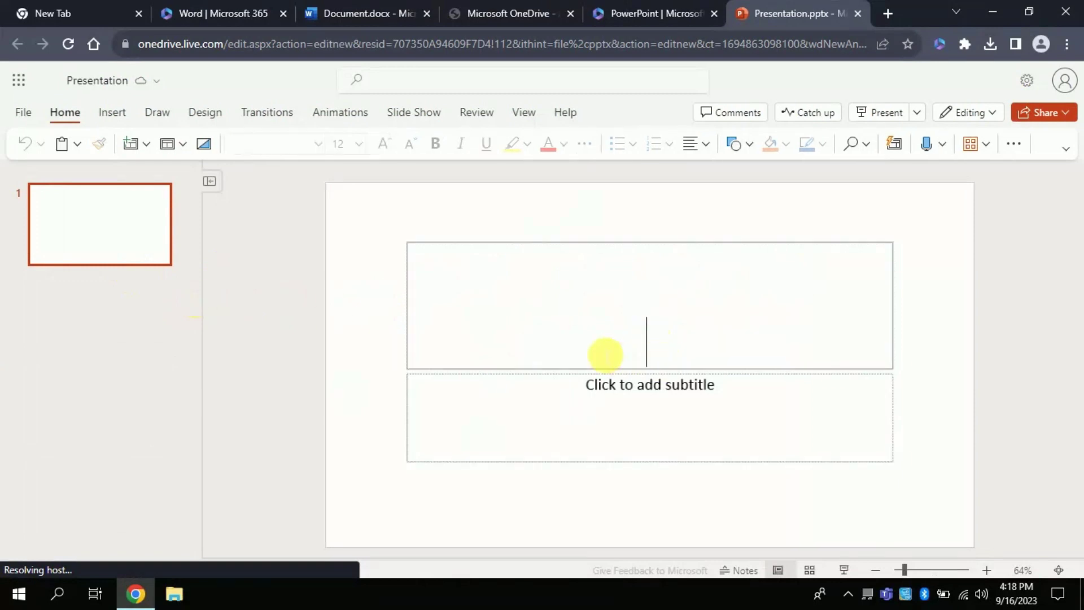
click(112, 114)
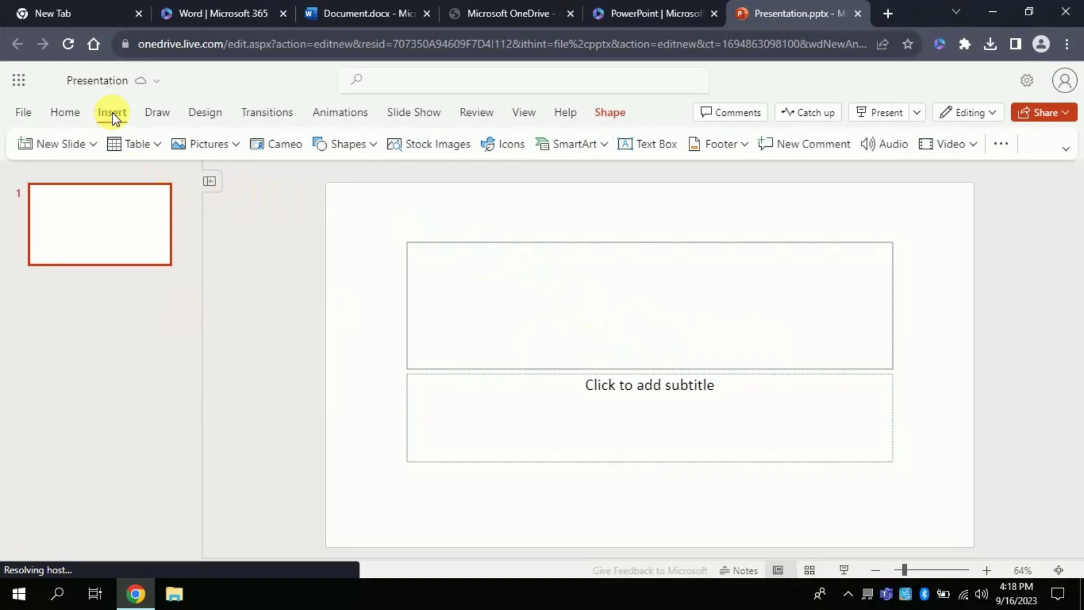
click(152, 113)
click(206, 112)
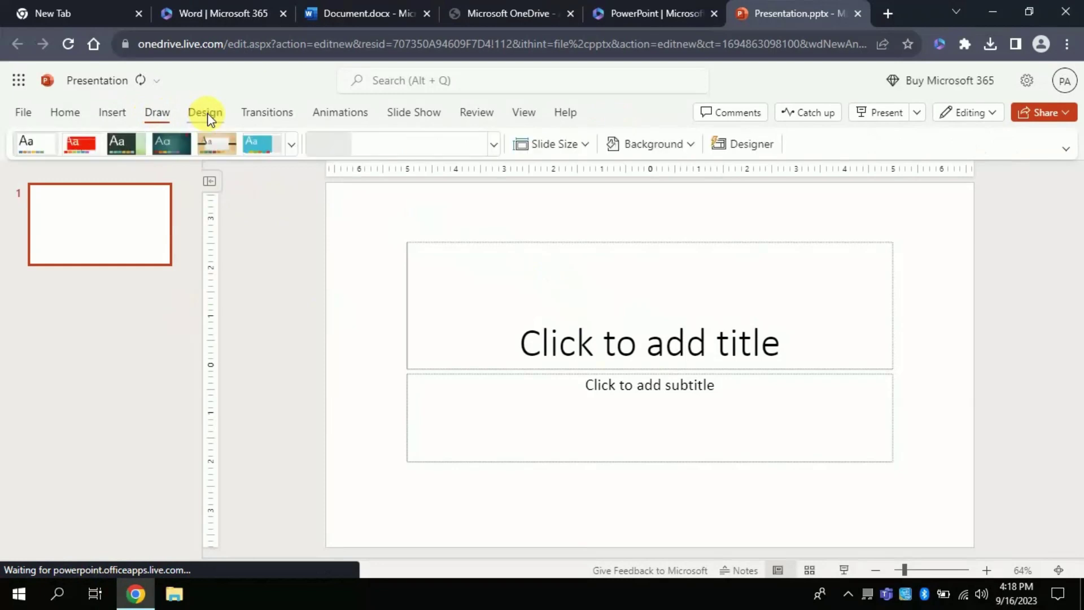
click(180, 140)
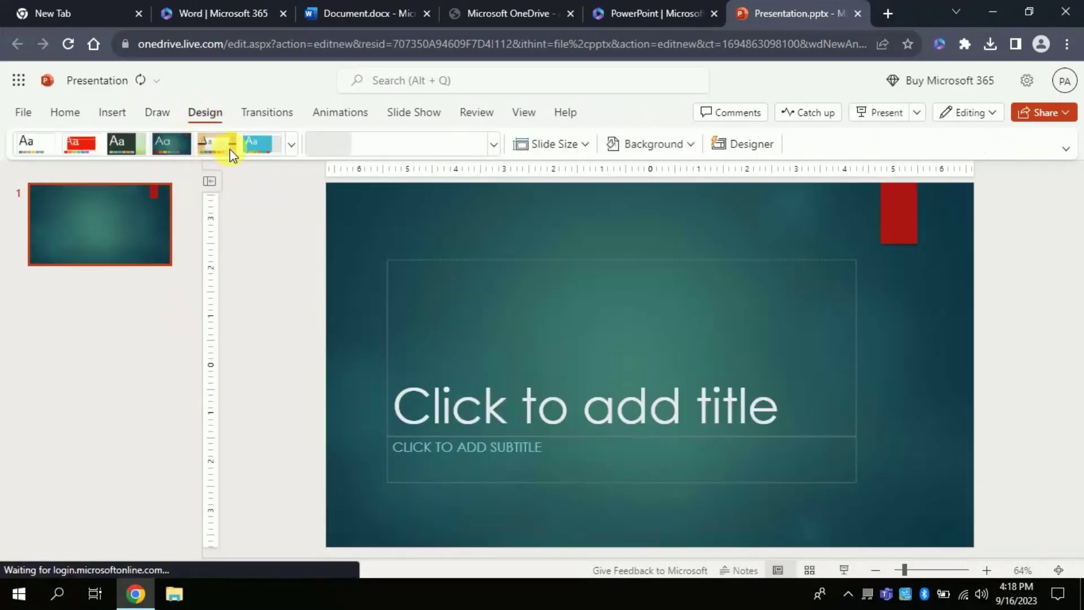
click(228, 148)
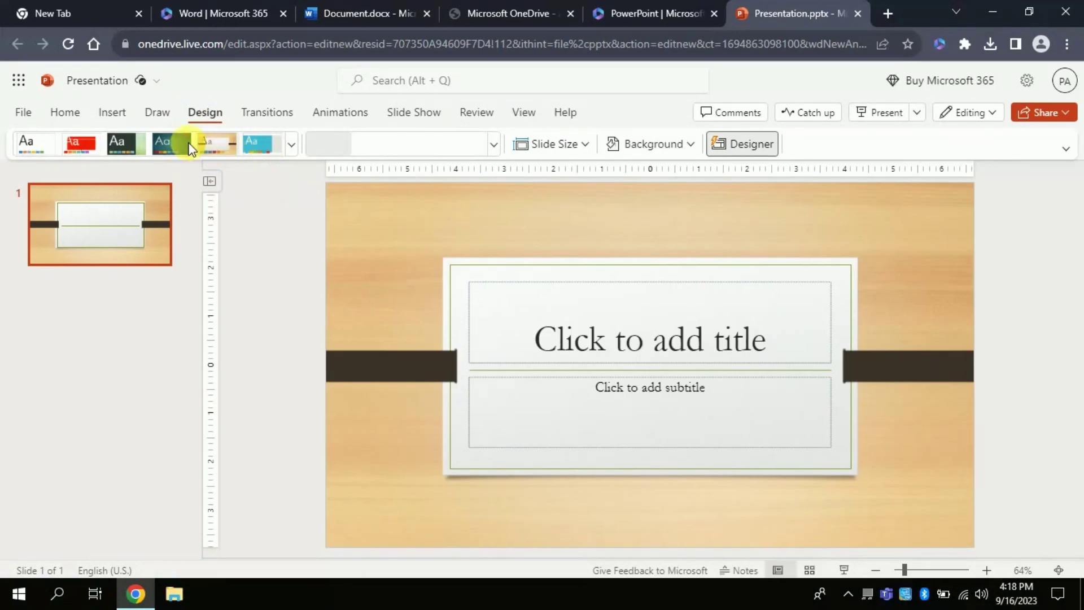
click(189, 146)
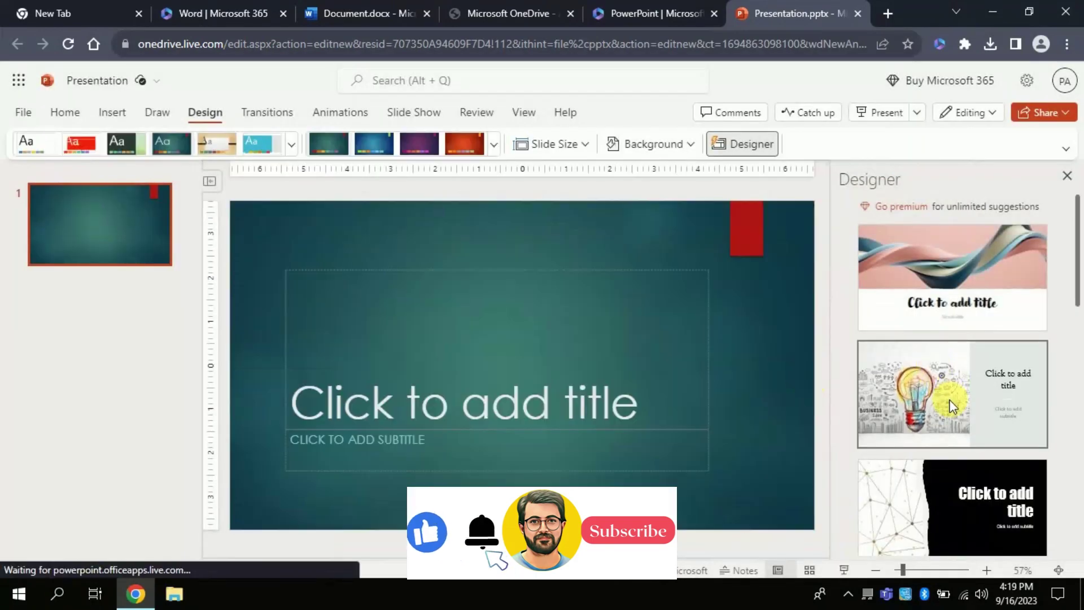
Step: Apply the Designer lightbulb sketch layout, then glance at and close the sharing options
click(936, 381)
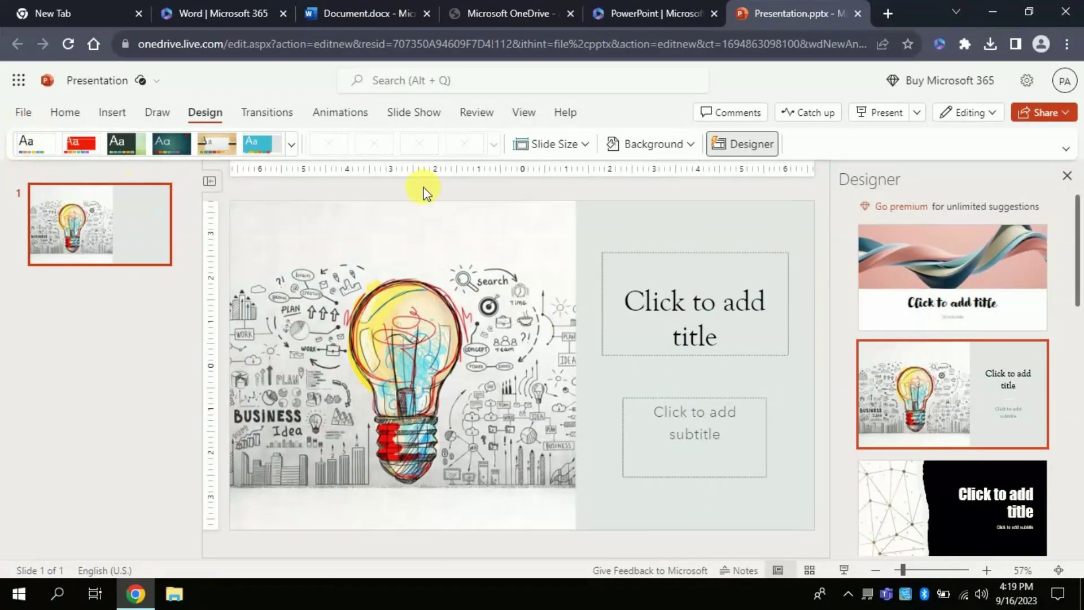
click(1047, 113)
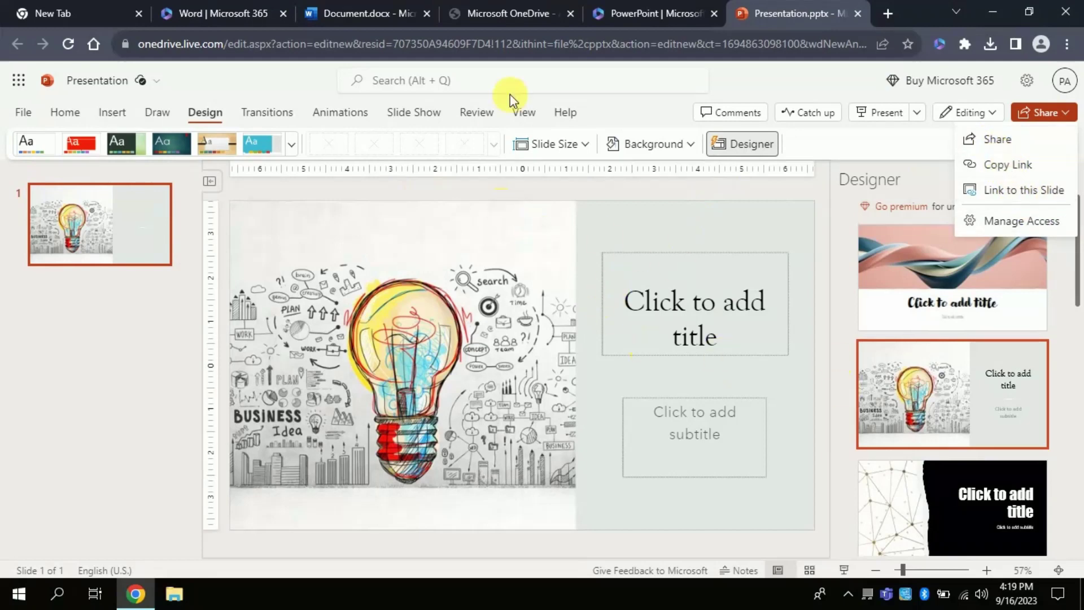
click(96, 333)
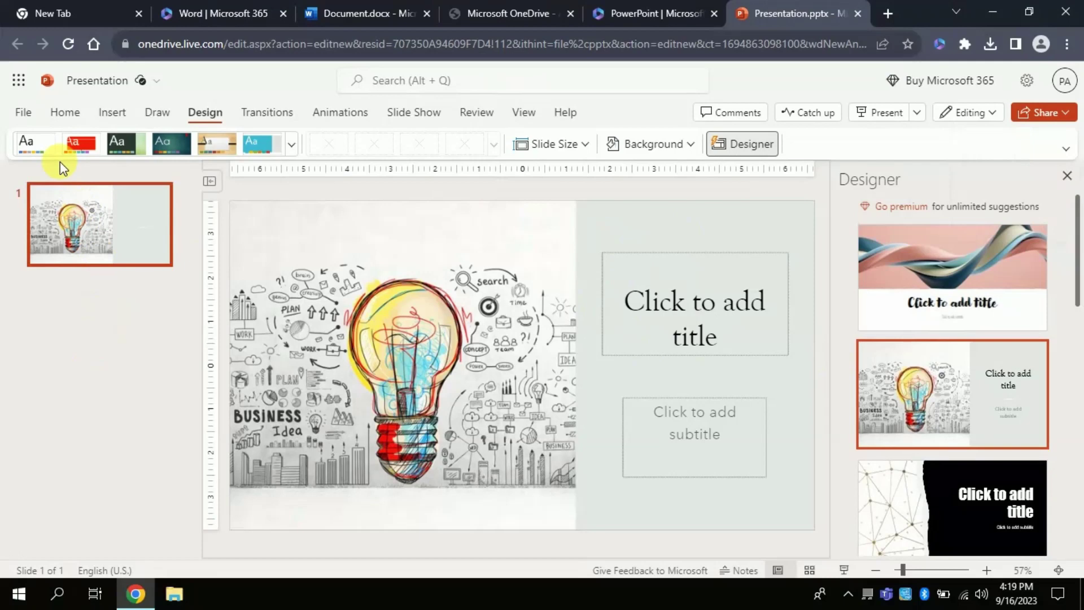
Step: Download the light-bulb slide presentation as Presentation.pdf from the File save and download options
click(22, 113)
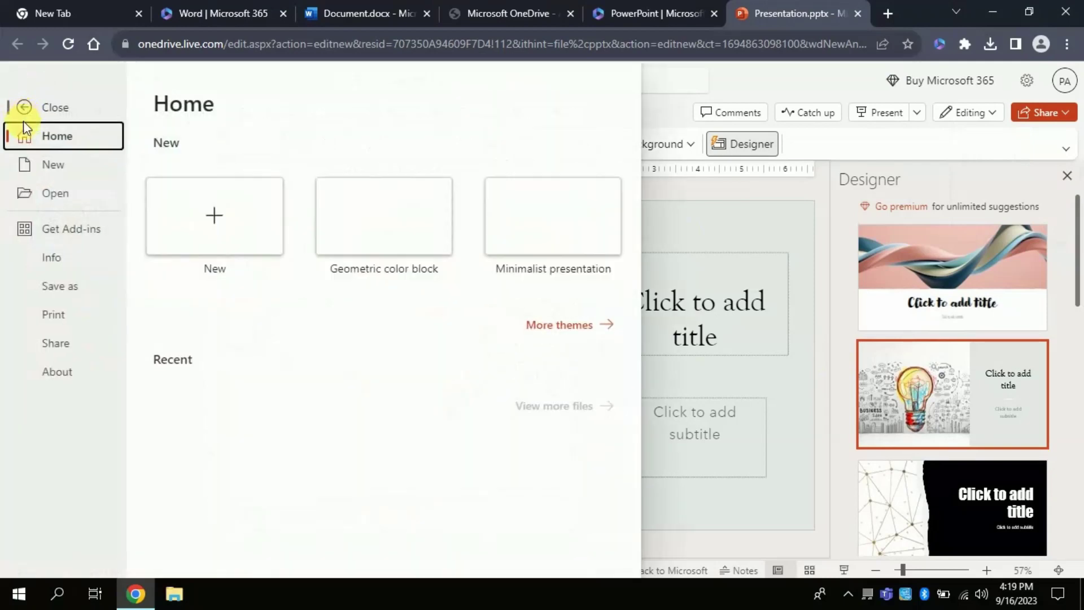
click(54, 289)
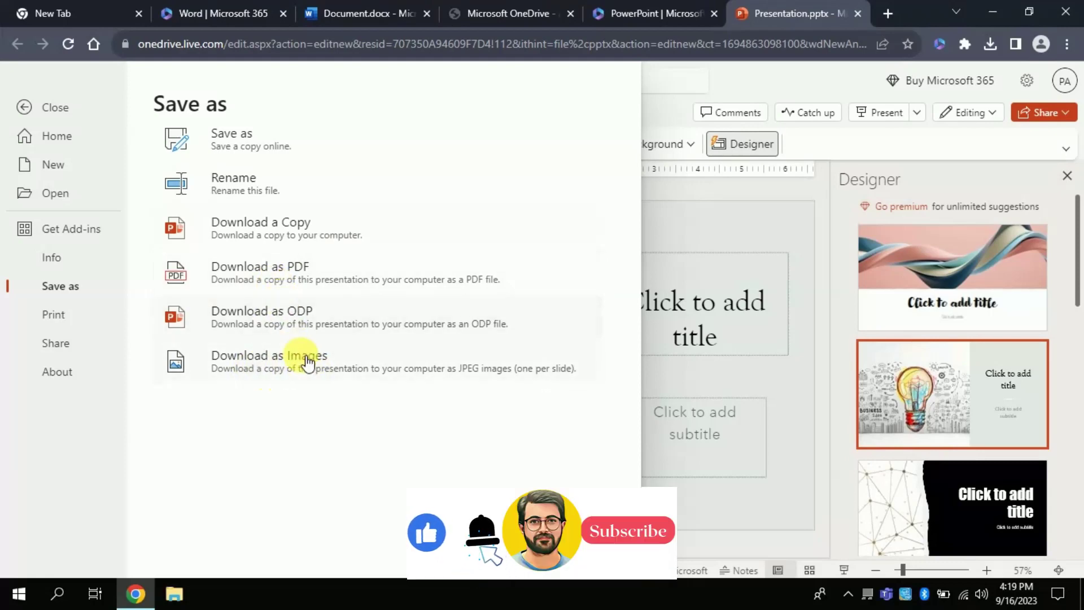
click(263, 269)
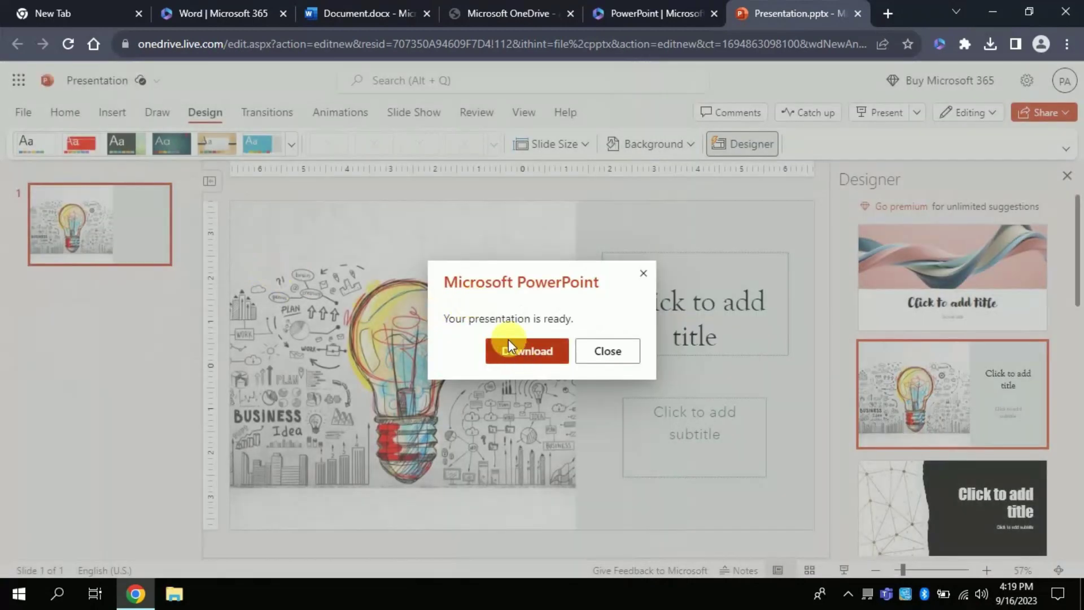
click(516, 350)
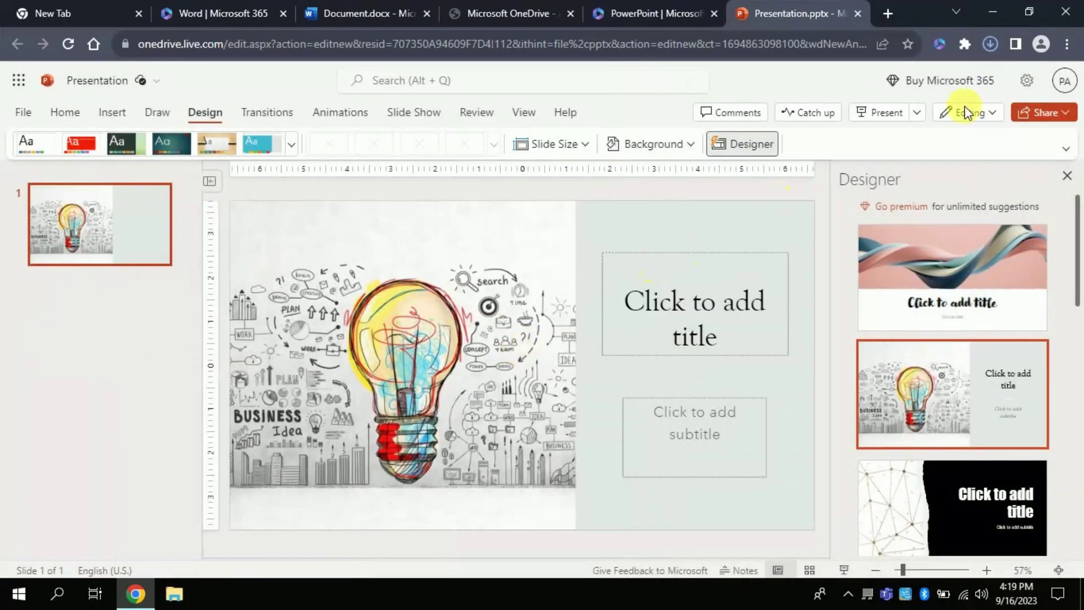
mouse_move(847, 83)
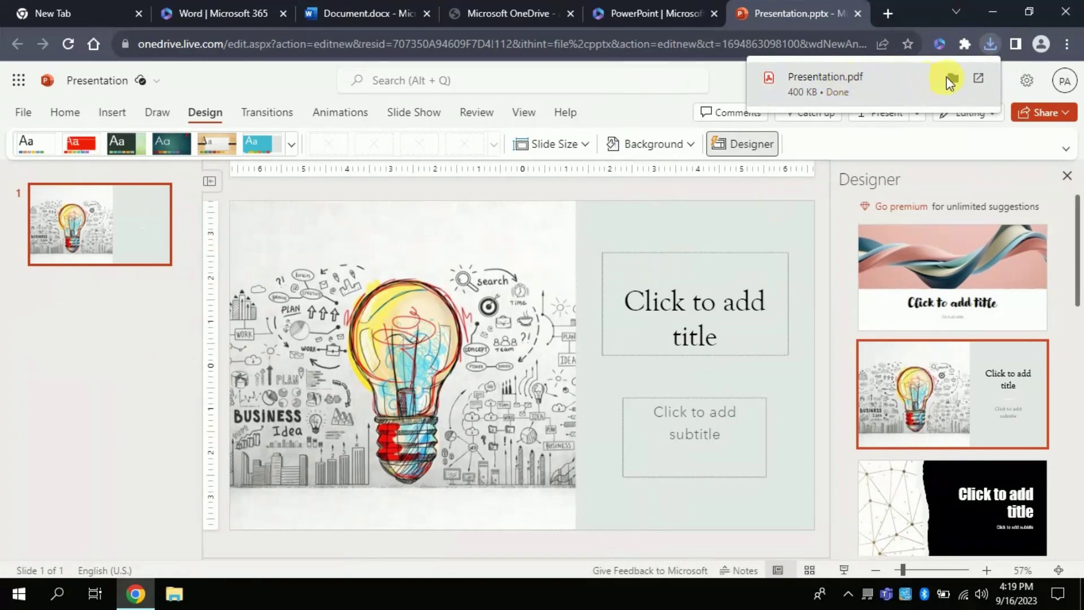
Step: View the downloaded Presentation.pdf in Chrome's PDF viewer, then return to the Word start page tab
click(826, 80)
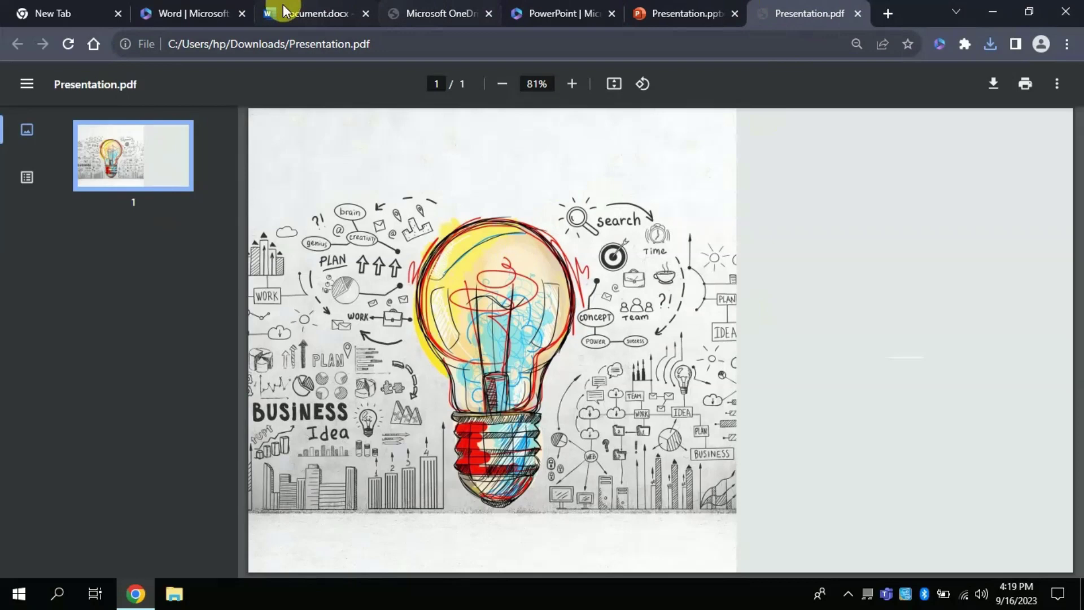
click(222, 15)
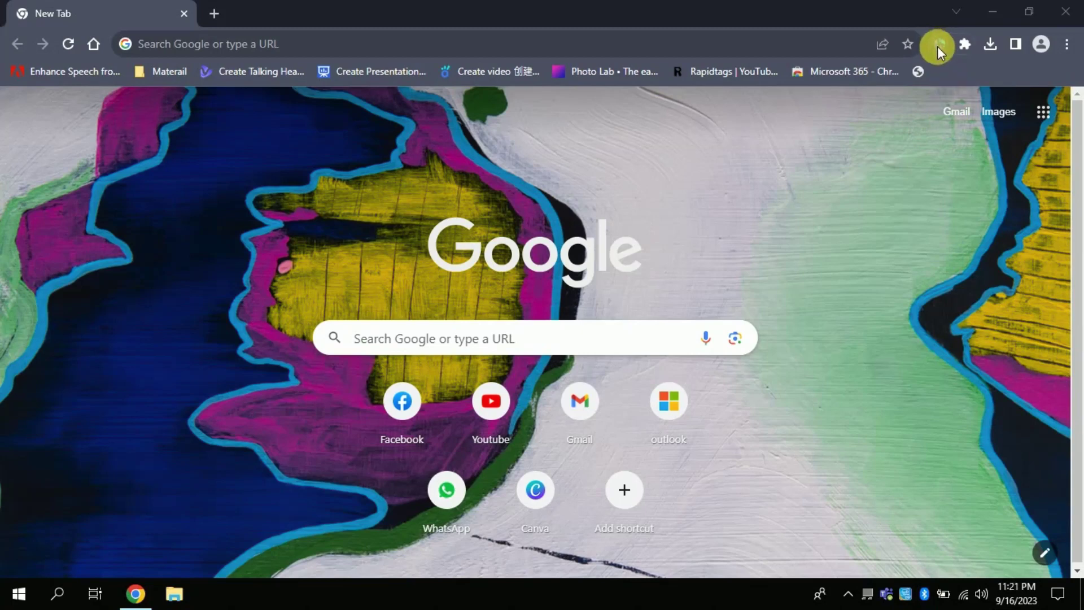
Step: Start a new blank Excel workbook, Book 1.xlsx, from the Microsoft 365 extension's template gallery
click(937, 47)
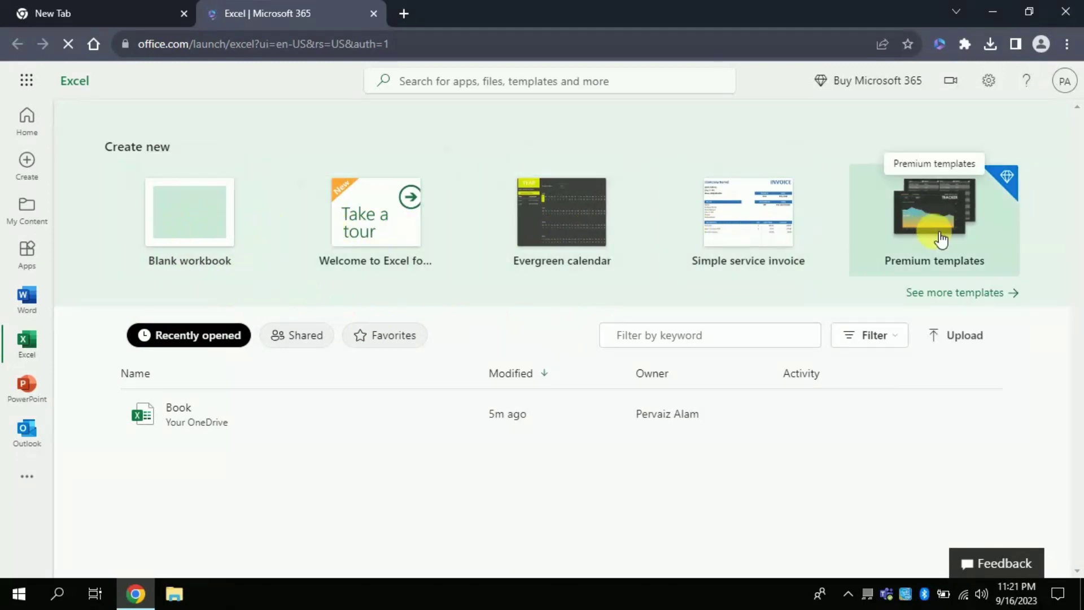
click(1012, 294)
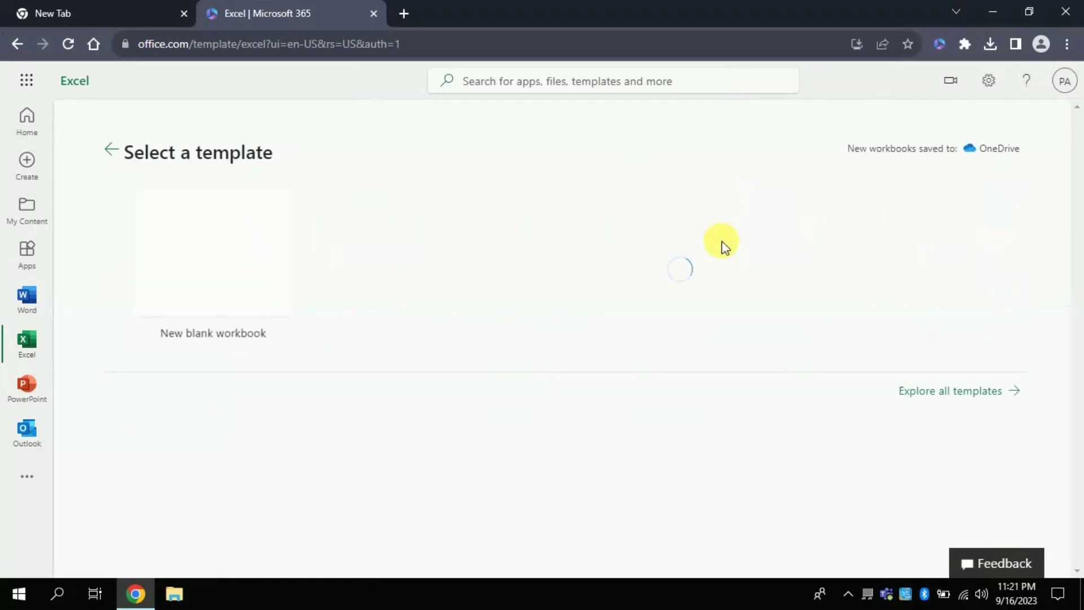
mouse_move(1077, 227)
mouse_down()
mouse_move(1081, 487)
mouse_move(1074, 234)
mouse_up()
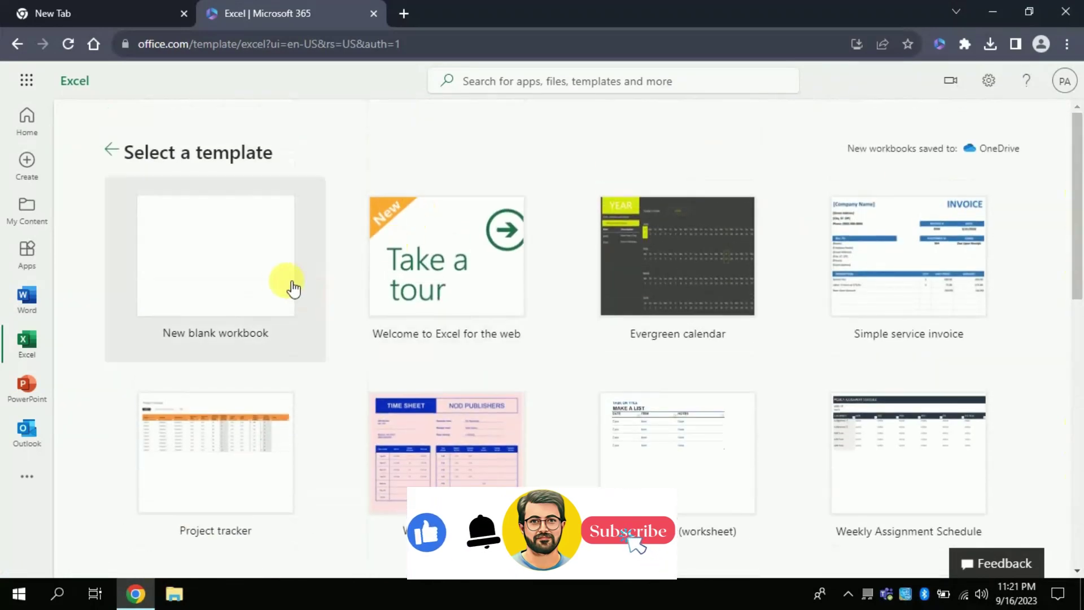
click(248, 282)
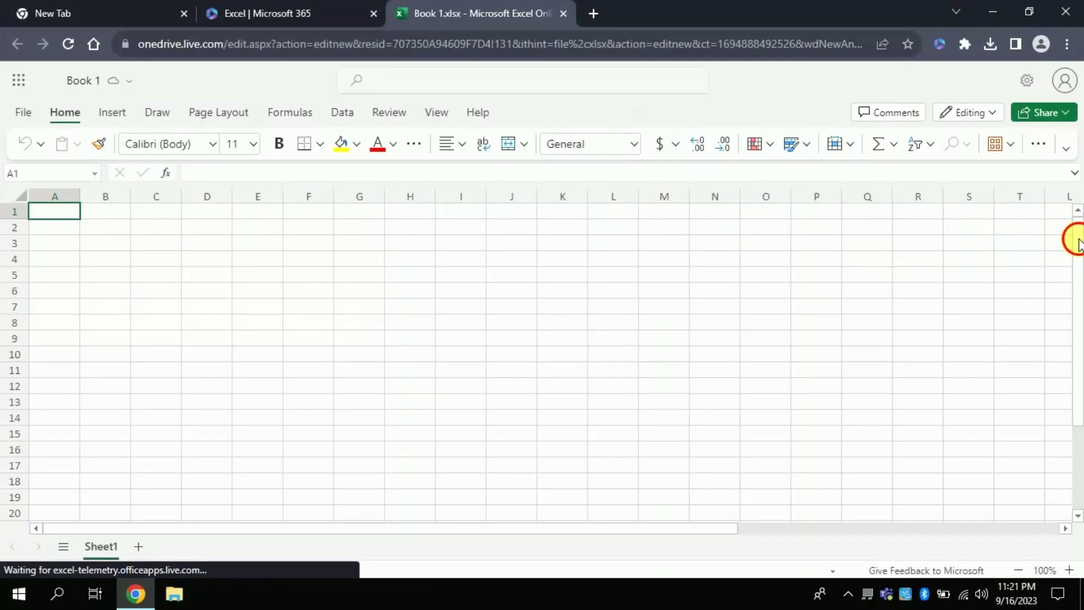
scroll(1076, 340, down, 7)
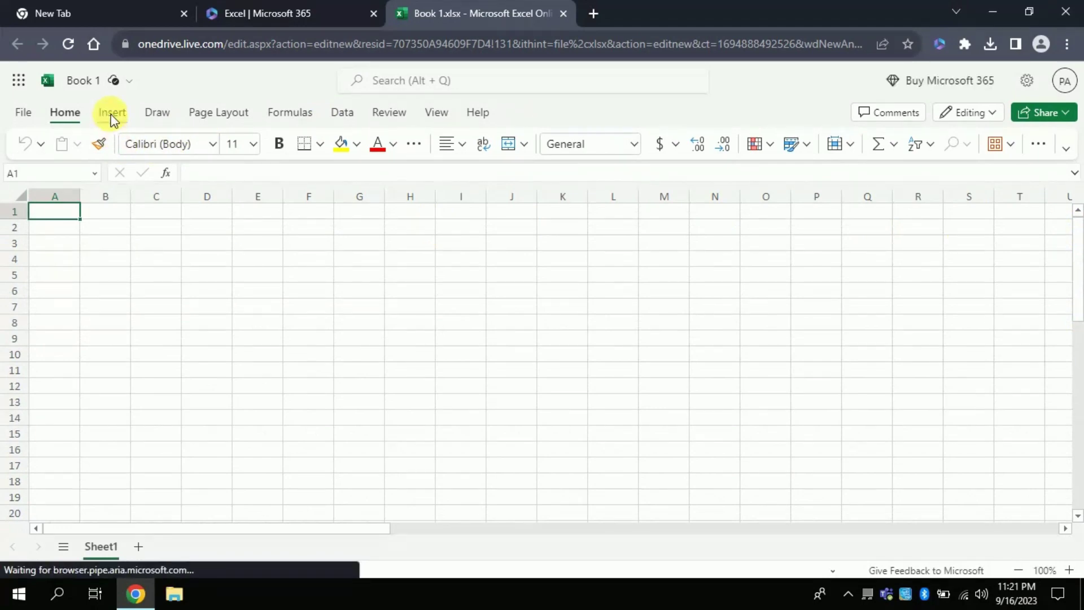
click(123, 258)
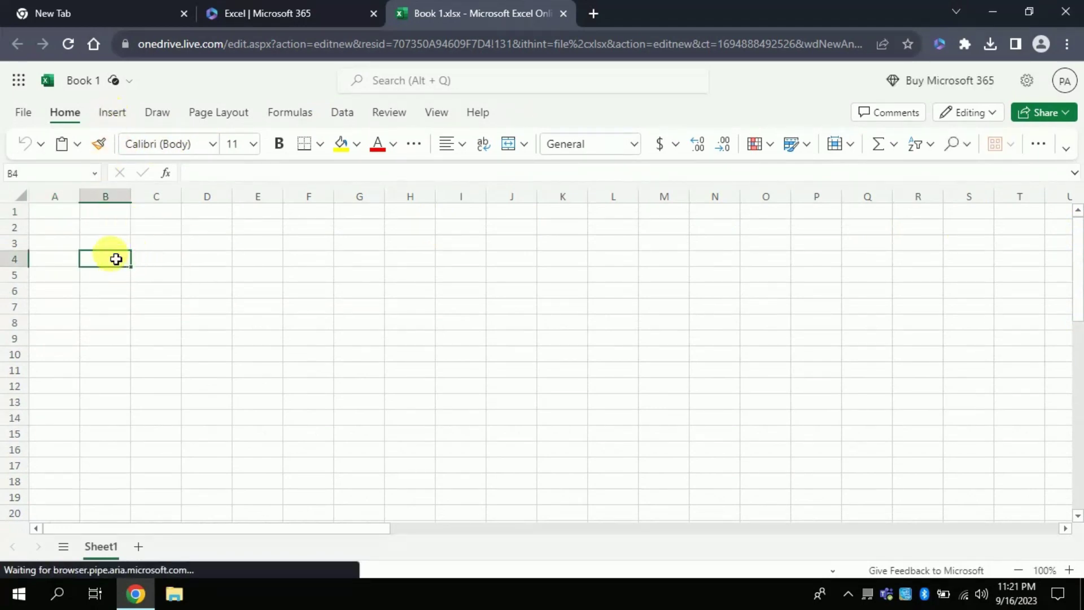
text(=s)
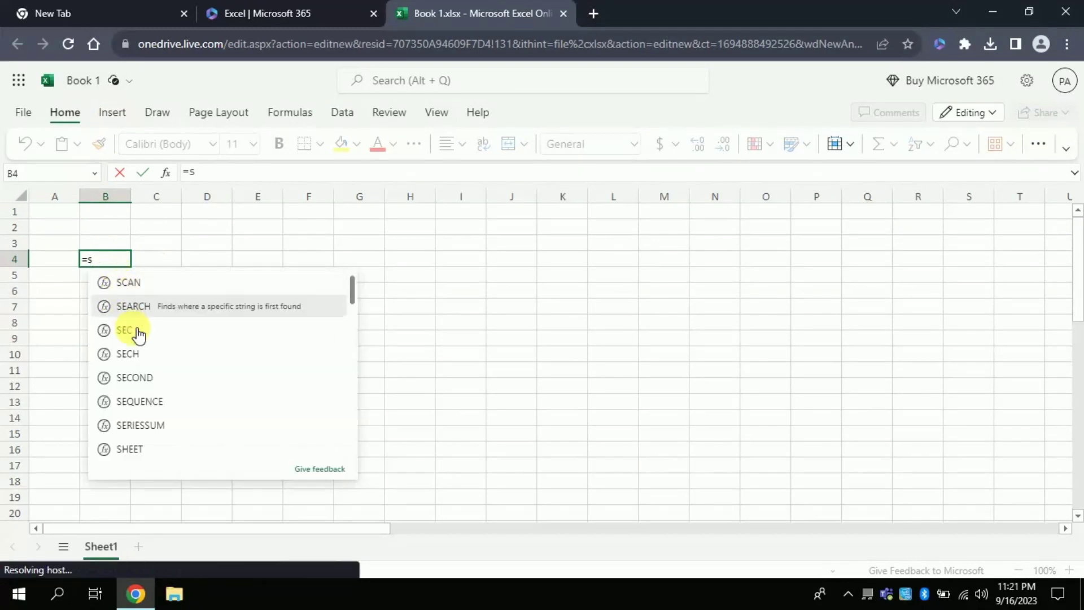
scroll(148, 337, down, 5)
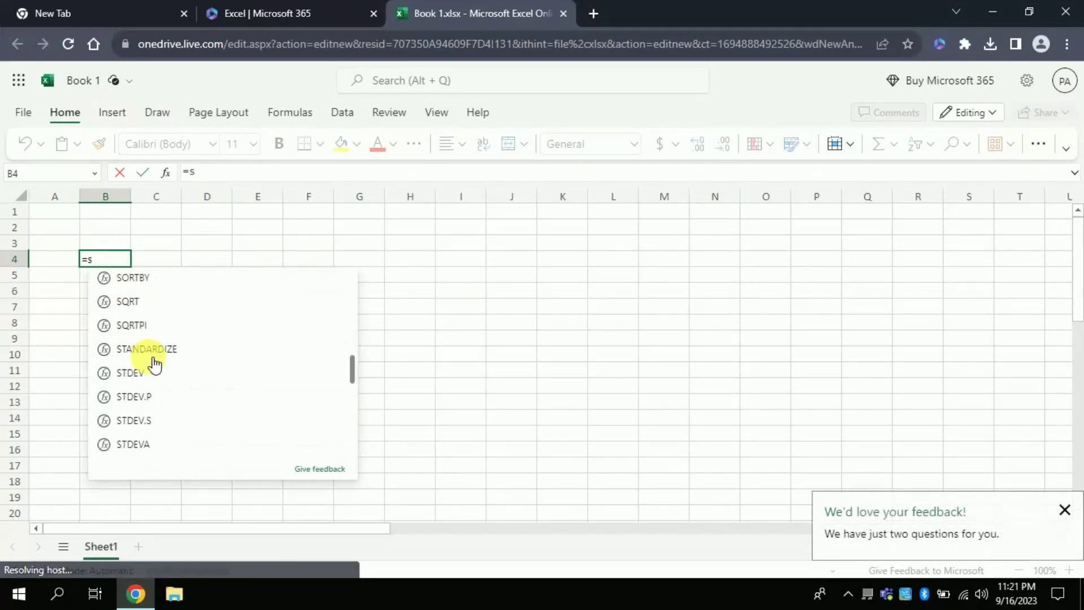
scroll(144, 339, down, 5)
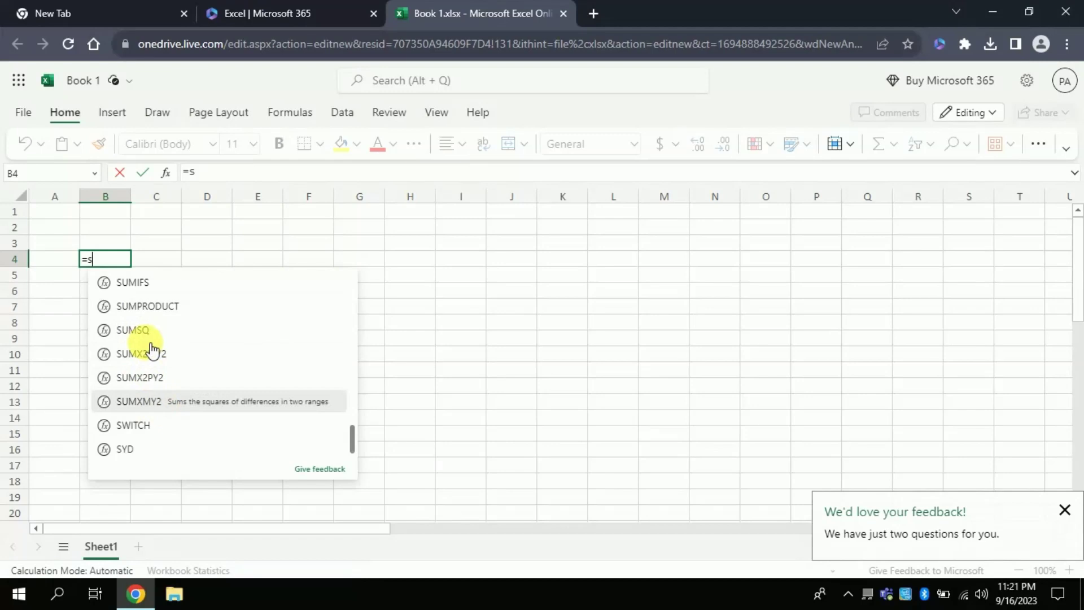
scroll(151, 350, up, 10)
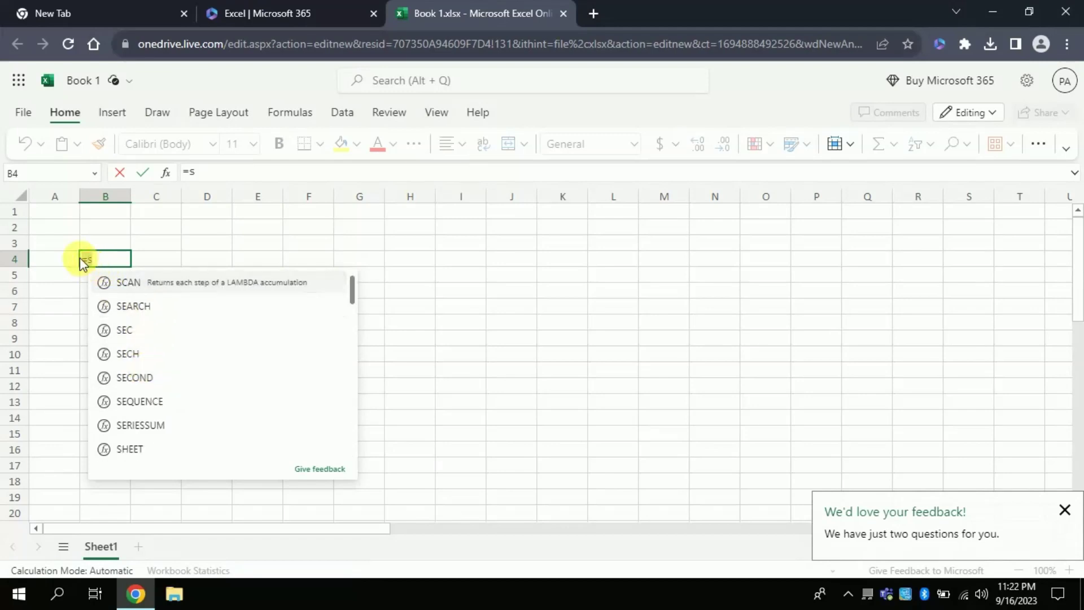
key(BackSpace)
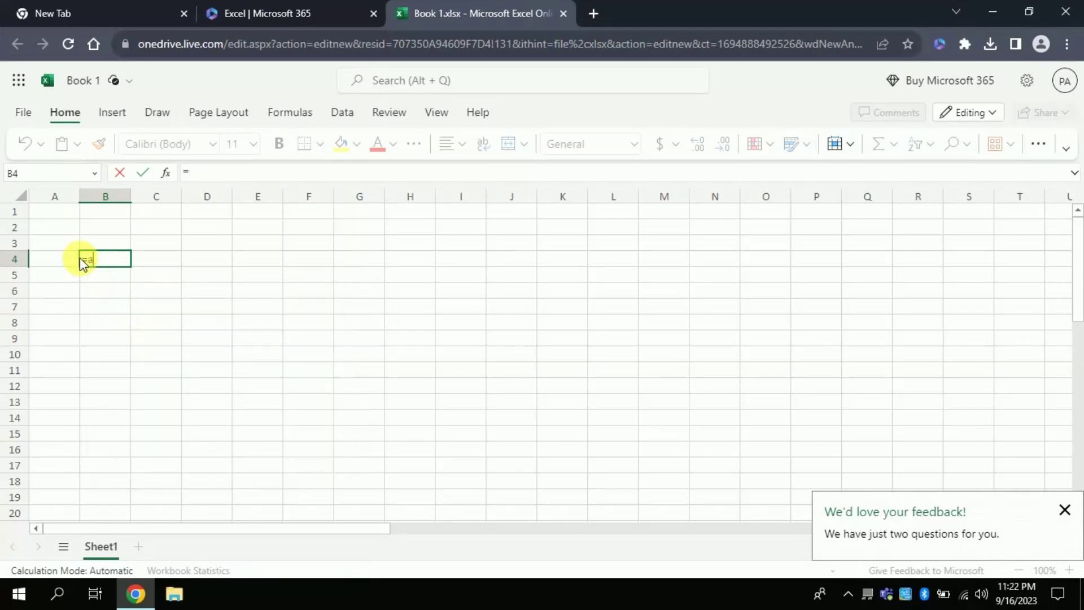
text(av)
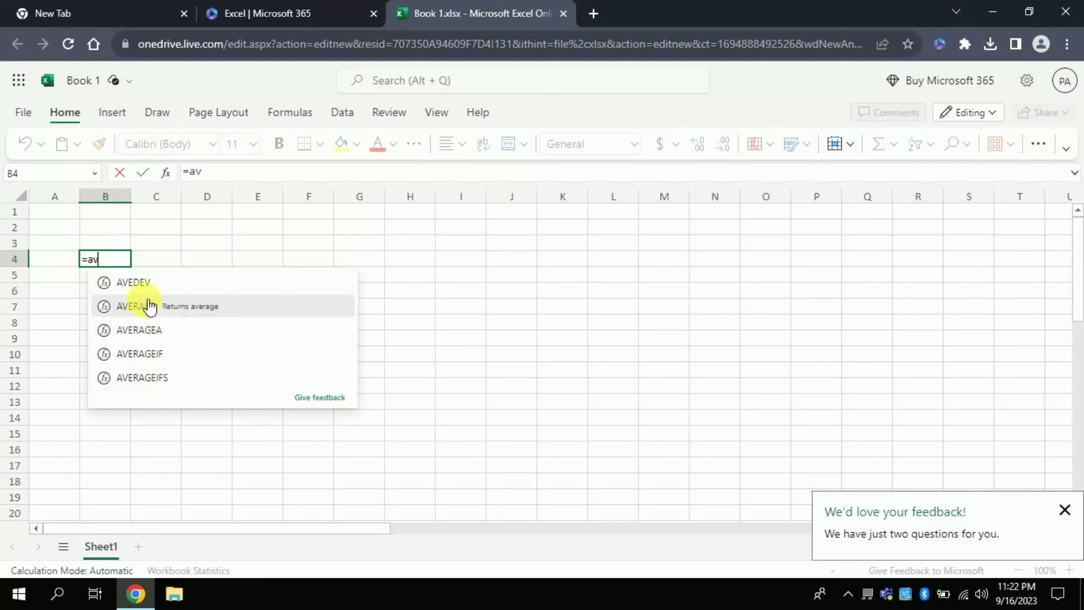
click(1066, 511)
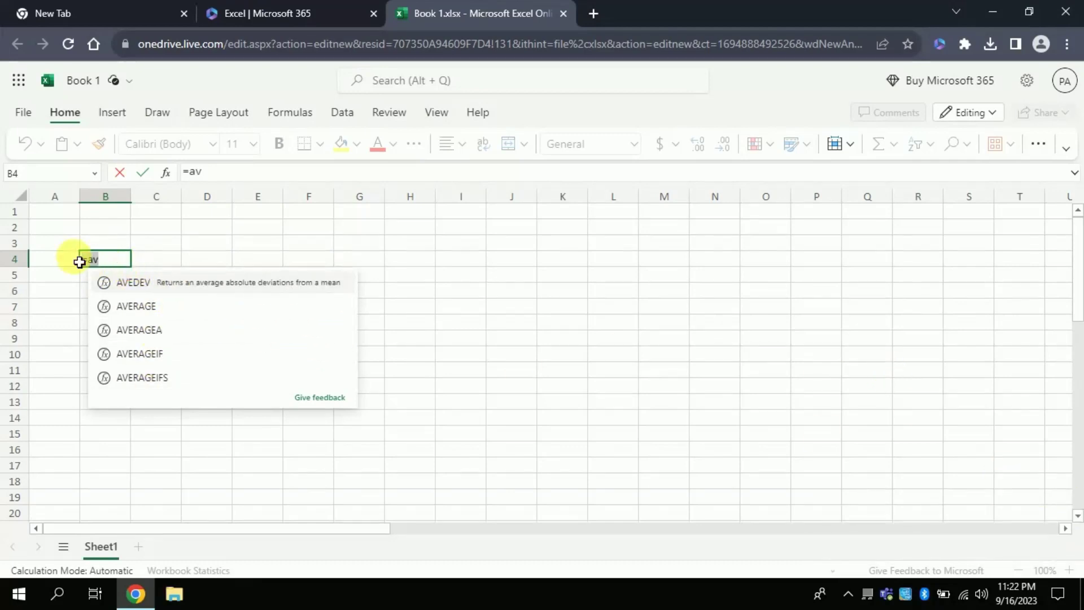
key(Escape)
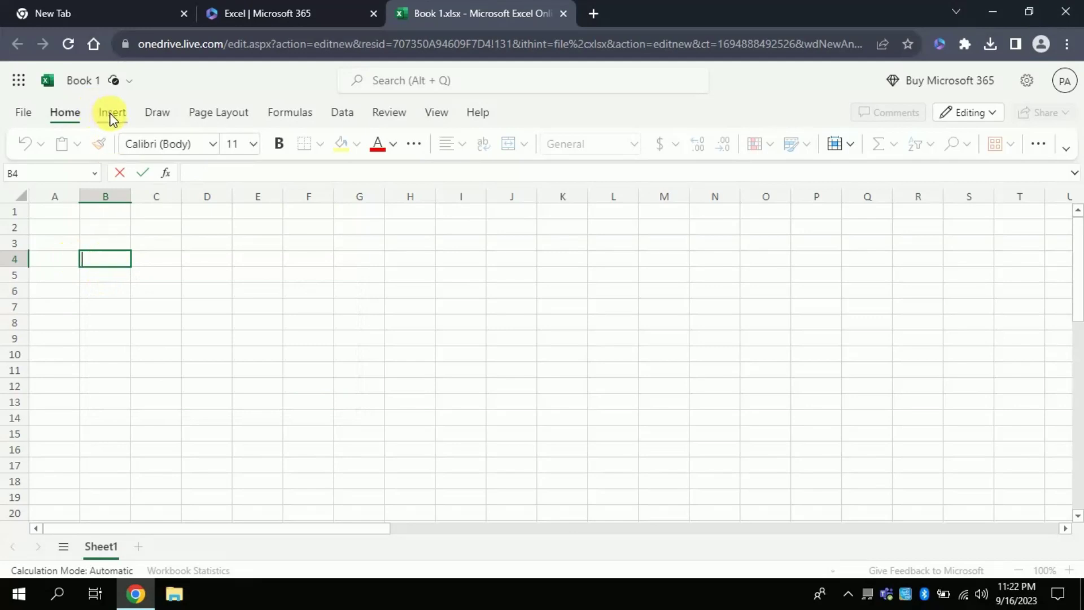
Step: Browse the Insert and Draw ribbons of the blank workbook
click(110, 119)
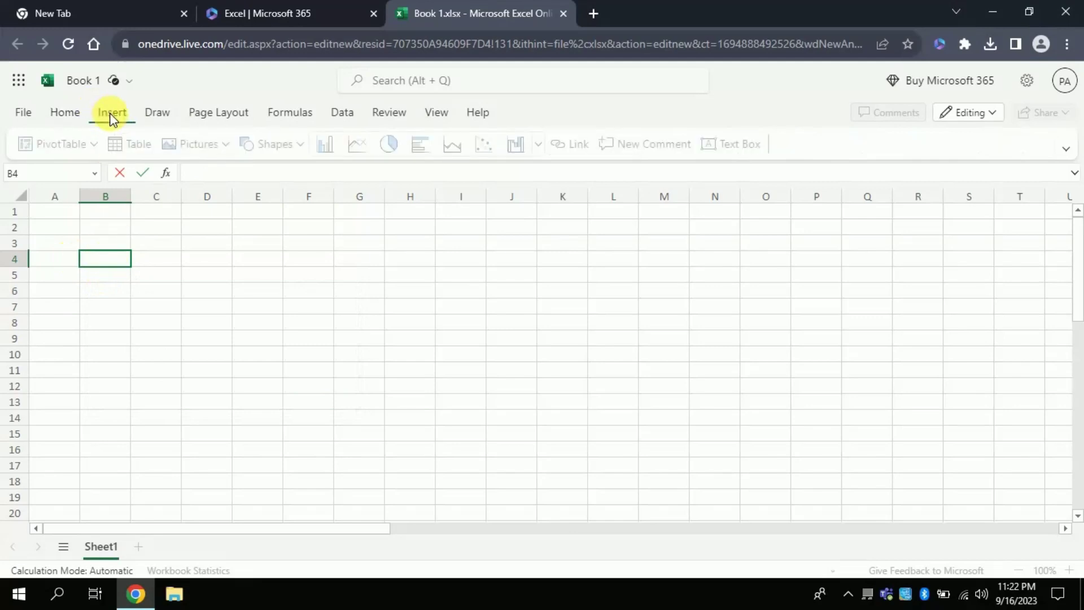
click(156, 117)
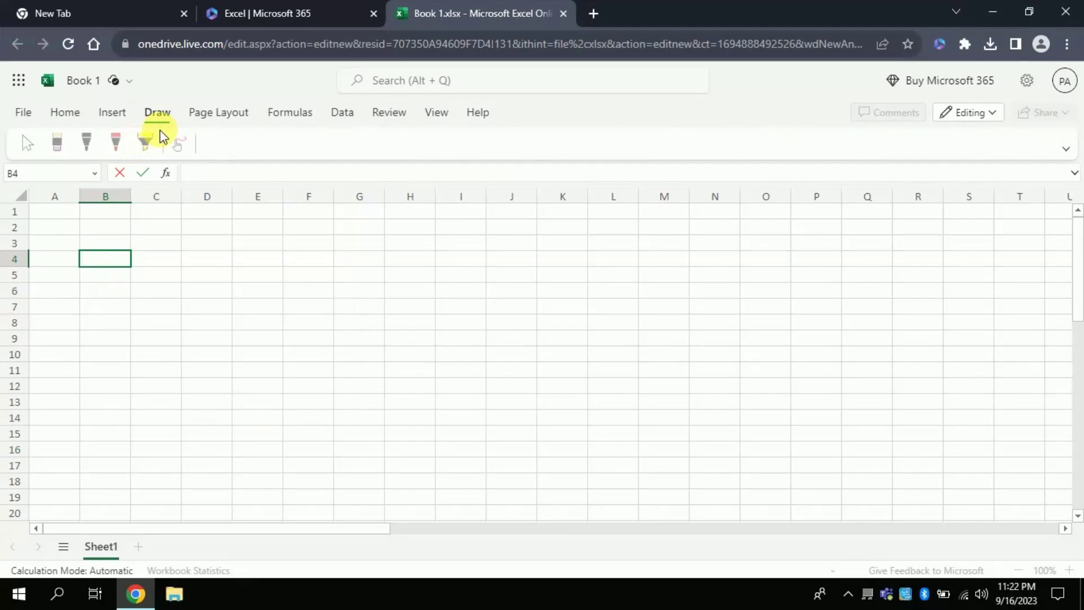
click(114, 113)
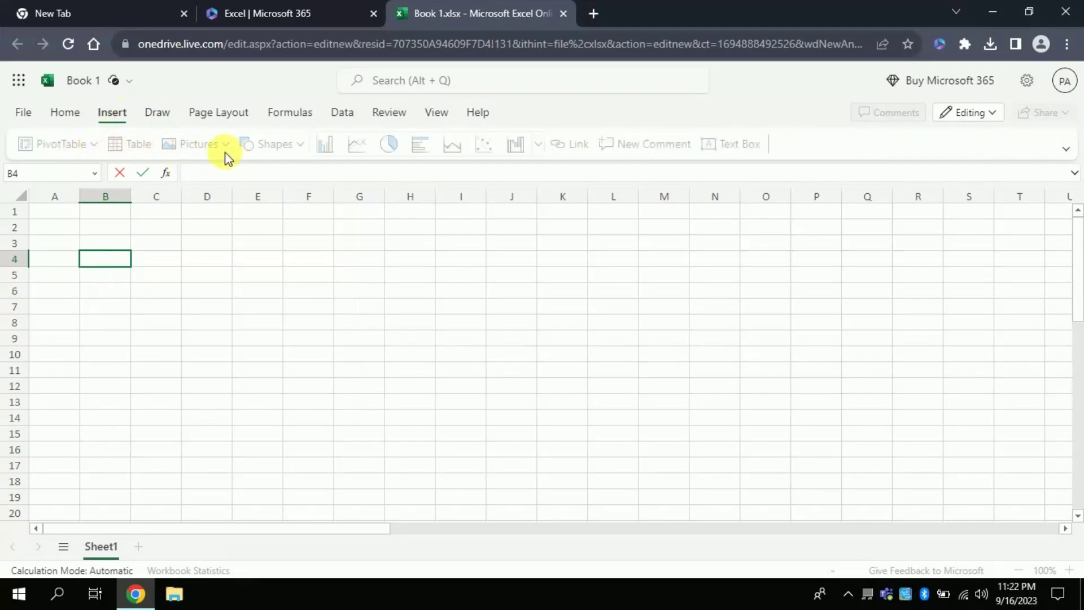
Step: Review the workbook's File save and download options before closing it
click(23, 112)
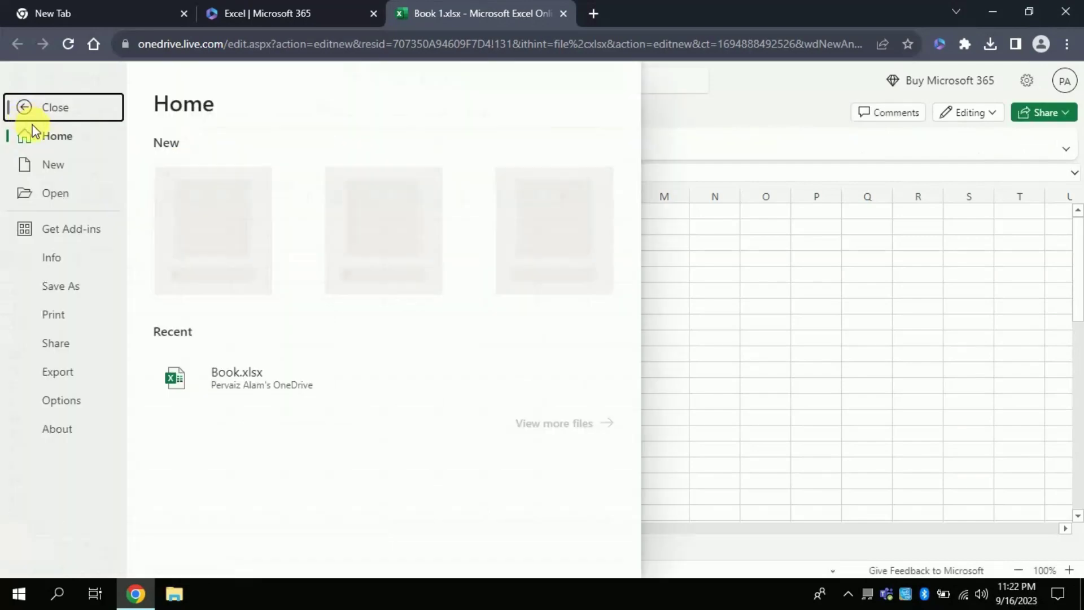
click(80, 289)
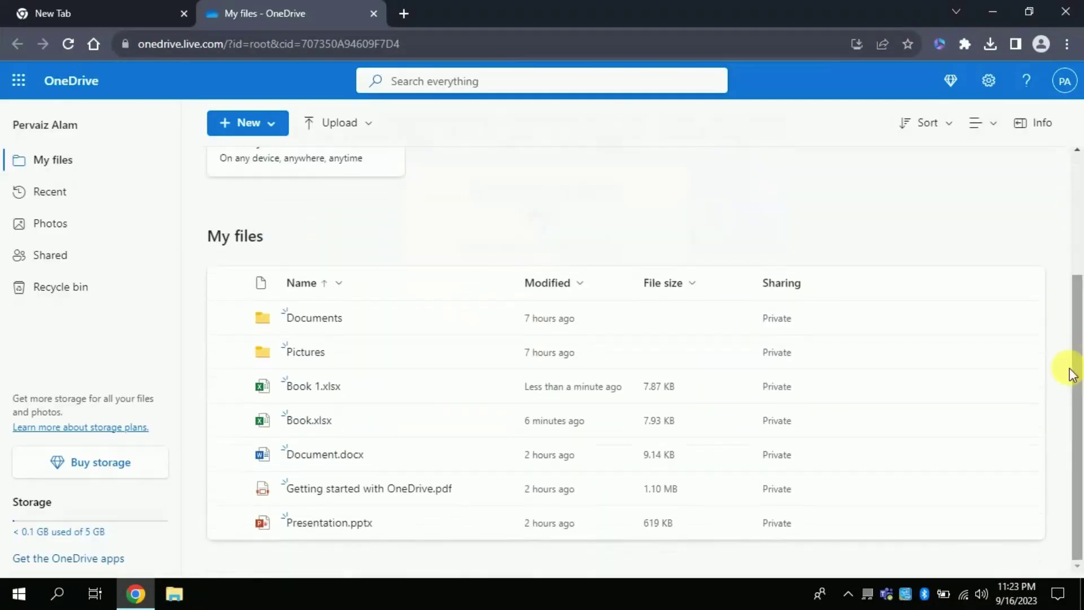
mouse_move(355, 454)
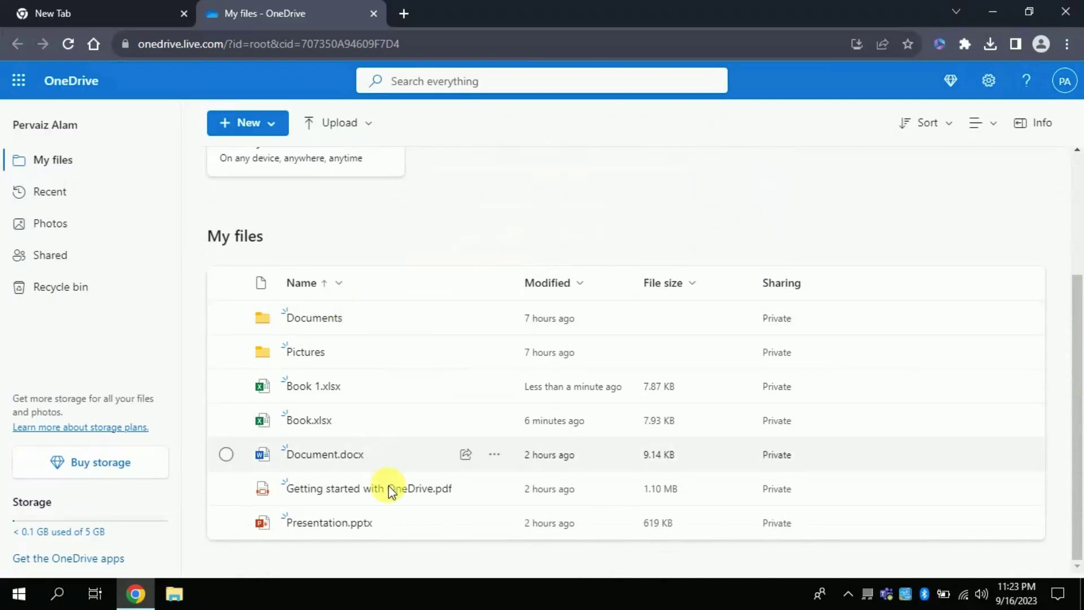
drag(1080, 350, 1077, 250)
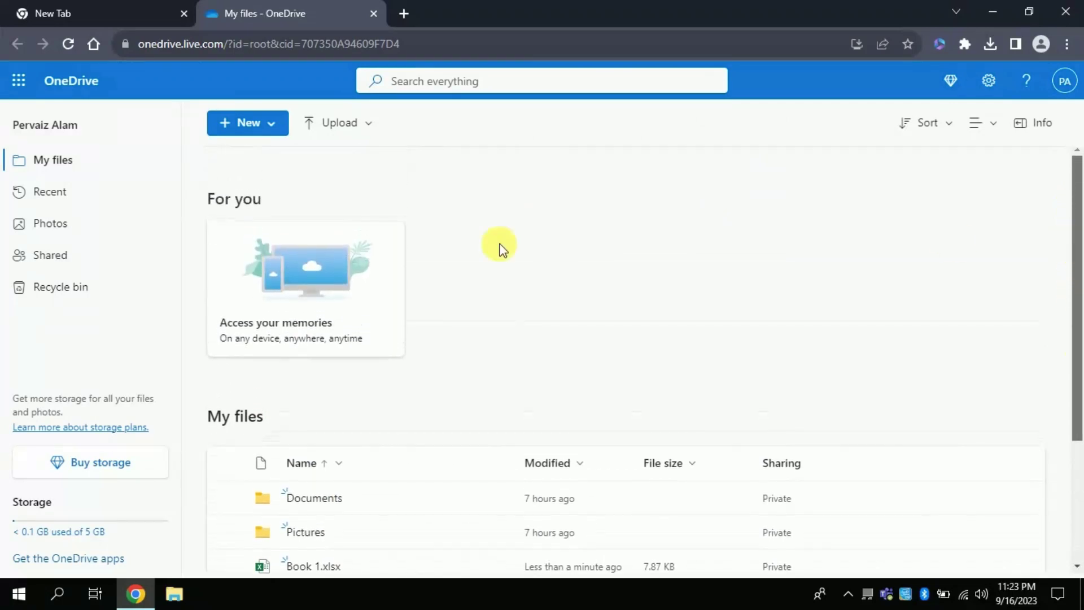
scroll(559, 438, down, 3)
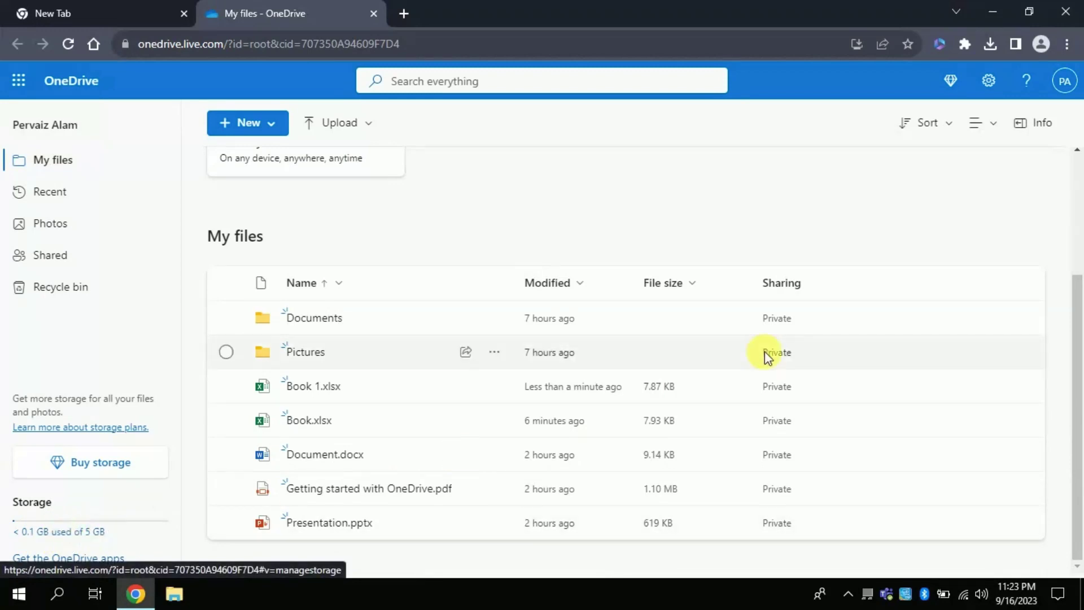
scroll(1080, 257, up, 3)
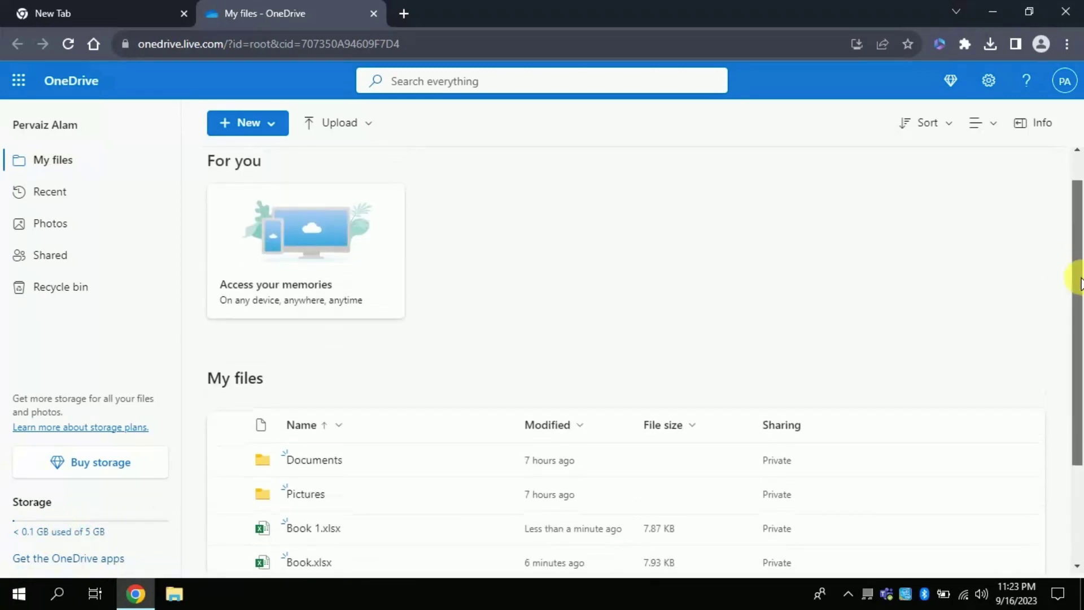